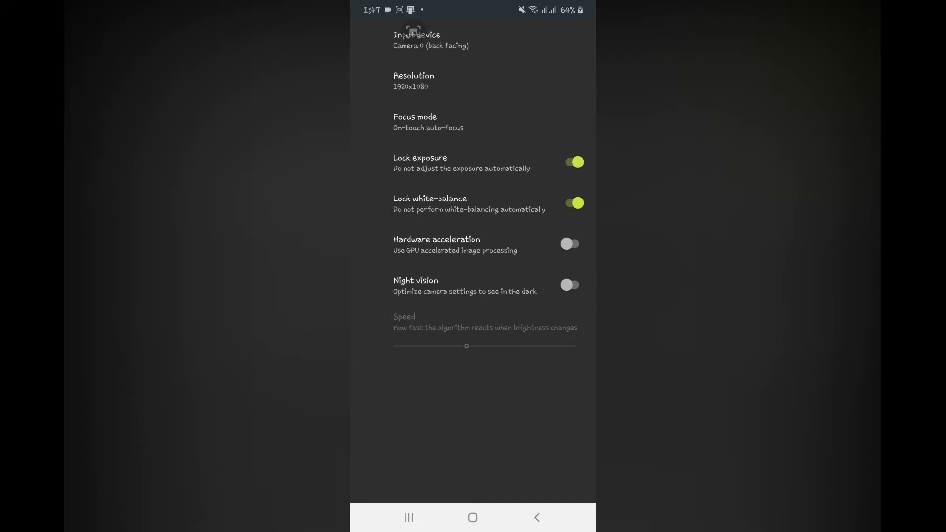
Try switching the camera's exposure lock off and back on, check the focus mode options, and leave the camera settings
click(459, 157)
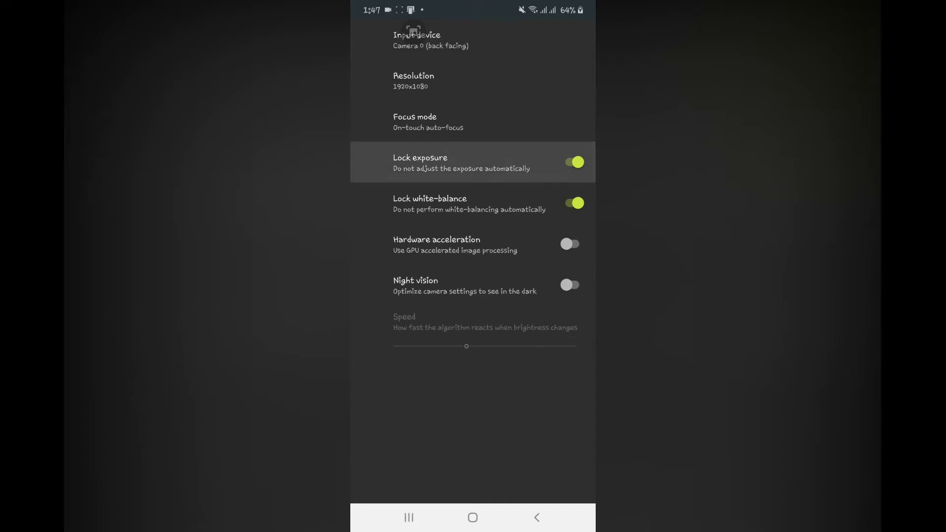
click(458, 162)
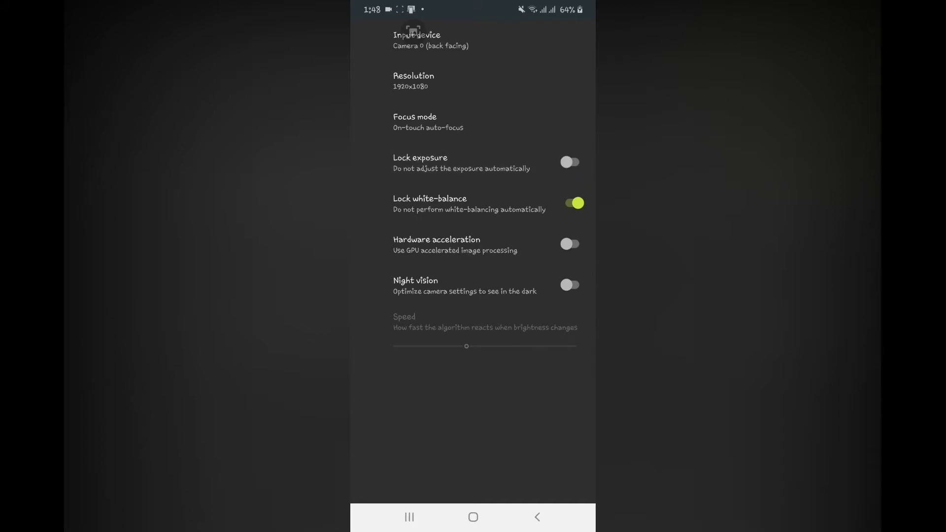
click(444, 122)
click(549, 346)
click(459, 163)
click(458, 163)
click(458, 162)
click(537, 517)
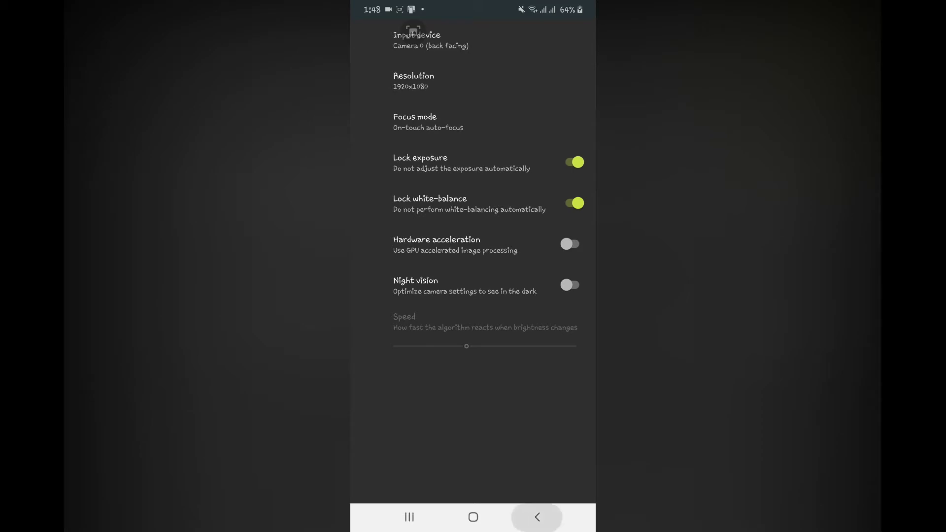
click(413, 31)
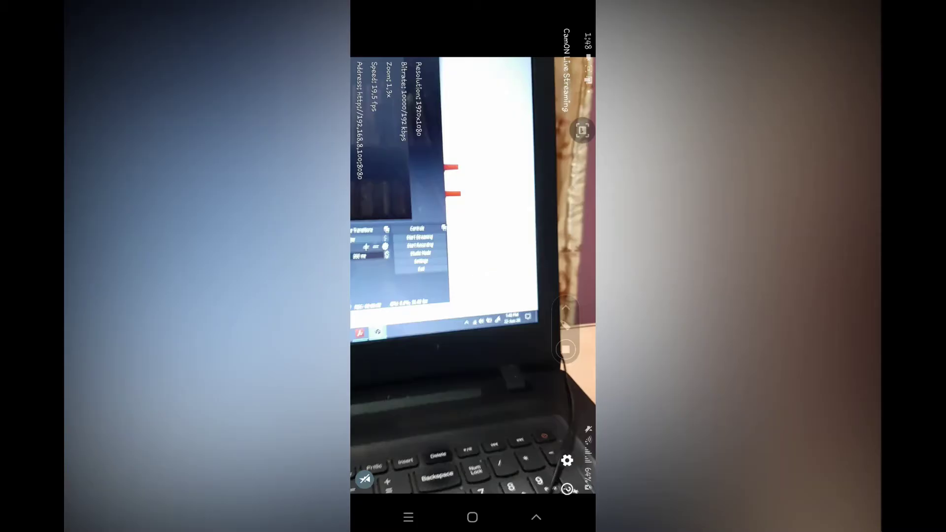
Open the streaming app's settings and review the stream server's network options
click(567, 460)
click(409, 217)
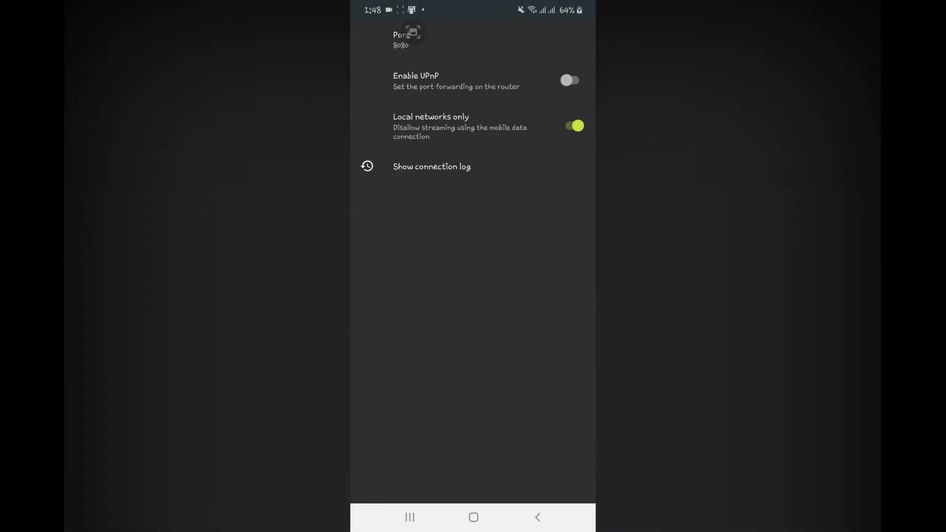
click(537, 517)
Review the main local network addresses and available local networks on the app's information page, and leave the page
scroll(473, 261, down, 1)
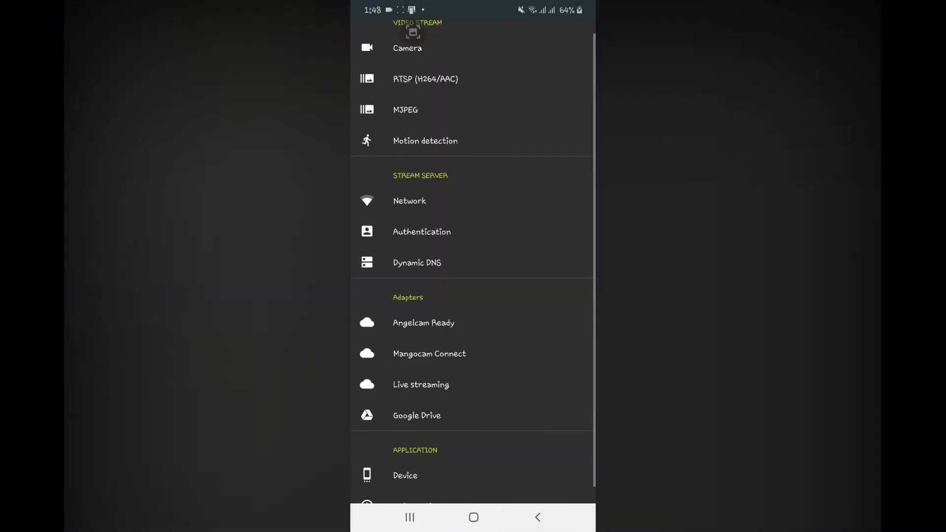
click(417, 488)
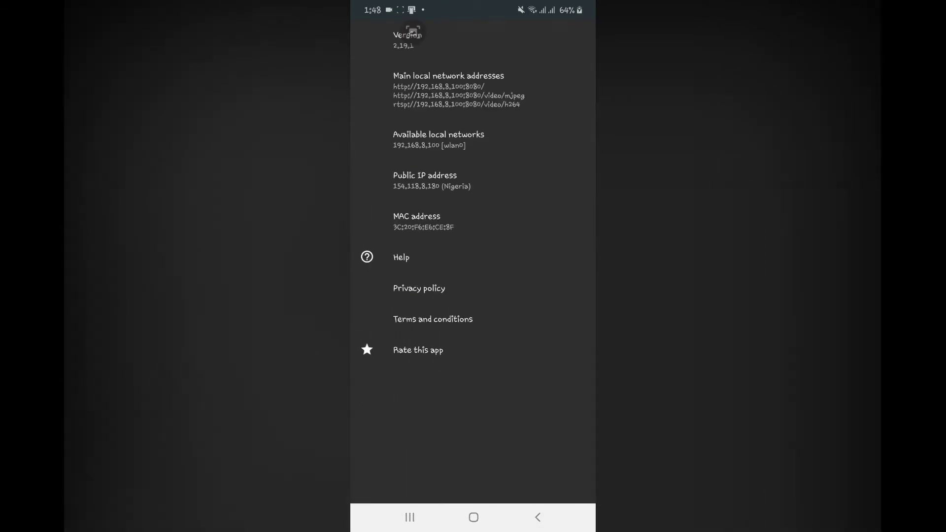
mouse_move(380, 65)
mouse_down()
mouse_move(506, 73)
mouse_move(550, 117)
mouse_move(444, 134)
mouse_move(368, 98)
mouse_move(415, 58)
mouse_move(410, 114)
mouse_move(508, 139)
mouse_up()
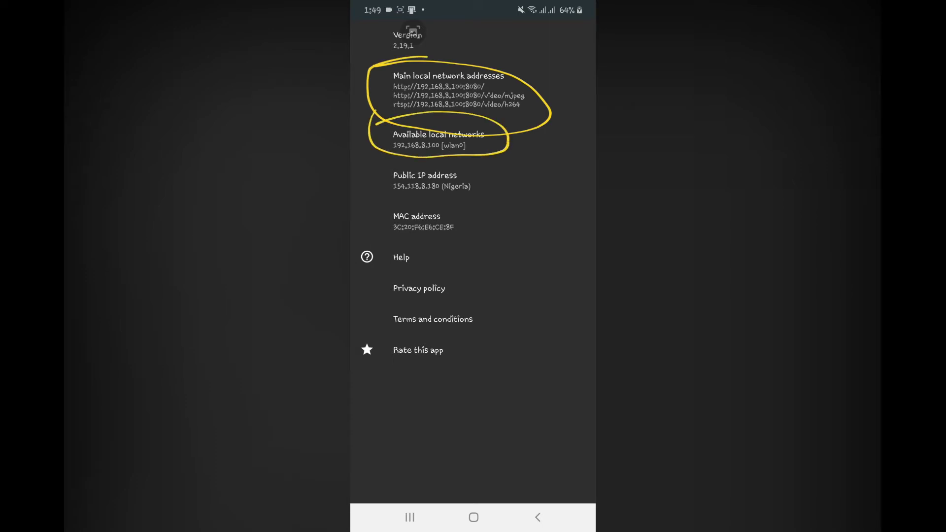
mouse_move(385, 165)
mouse_down()
mouse_move(489, 203)
mouse_move(396, 199)
mouse_move(370, 167)
mouse_up()
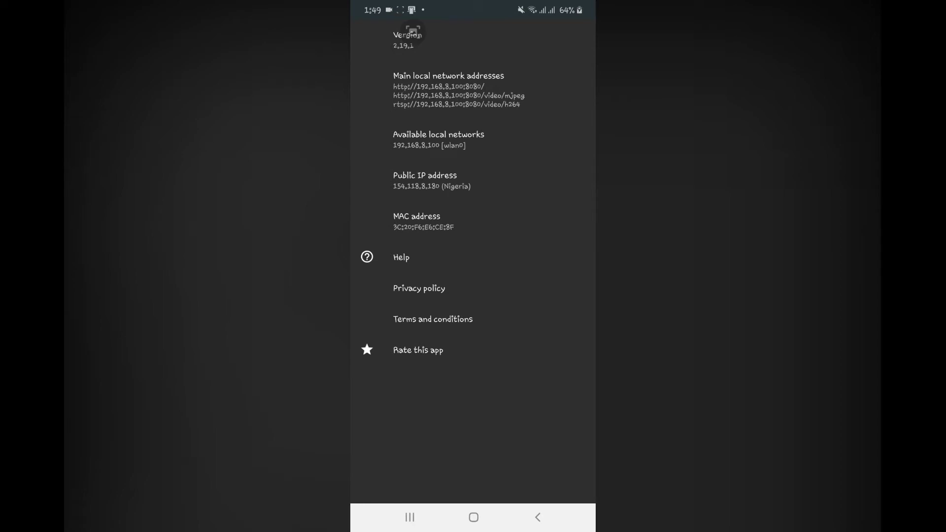
click(537, 517)
click(413, 32)
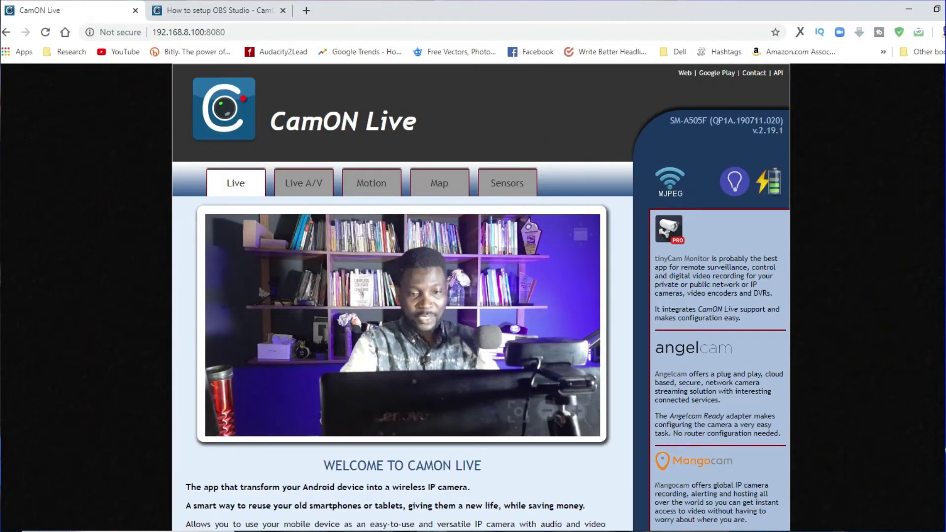
Compare the webcam picture in OBS with the phone's live stream on the CamON Live page in the browser
key(alt+Tab)
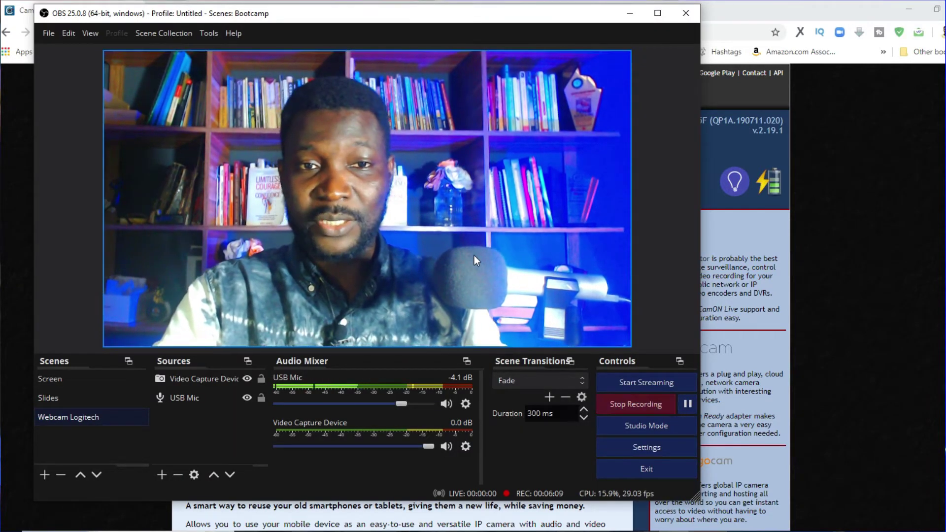
click(733, 9)
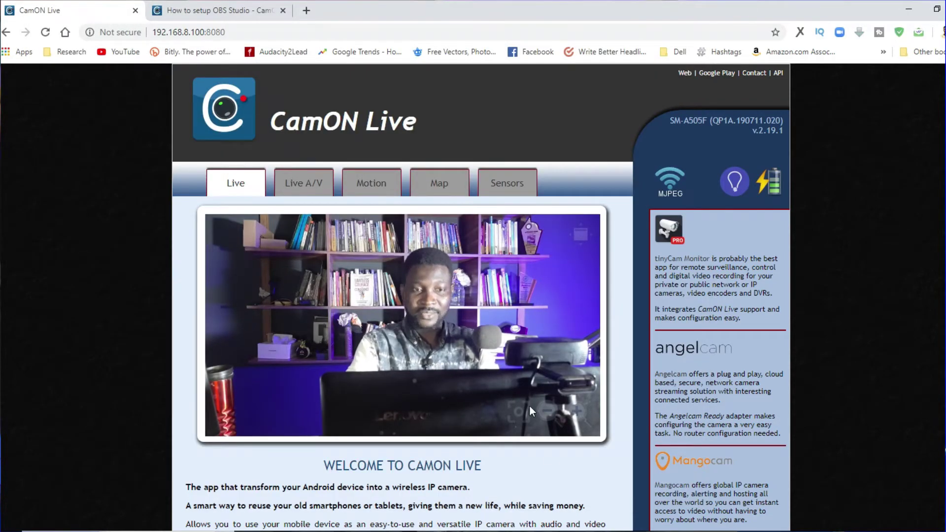
key(alt+Tab)
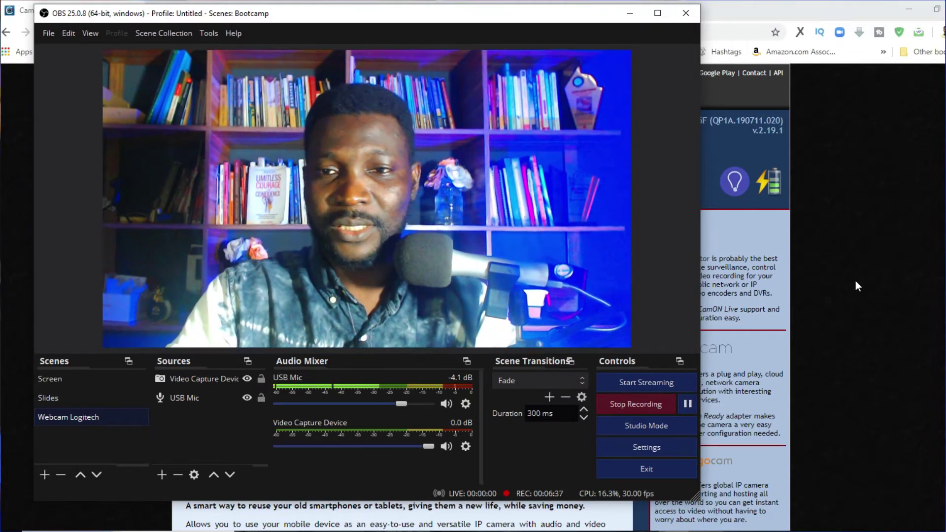
key(alt+Tab)
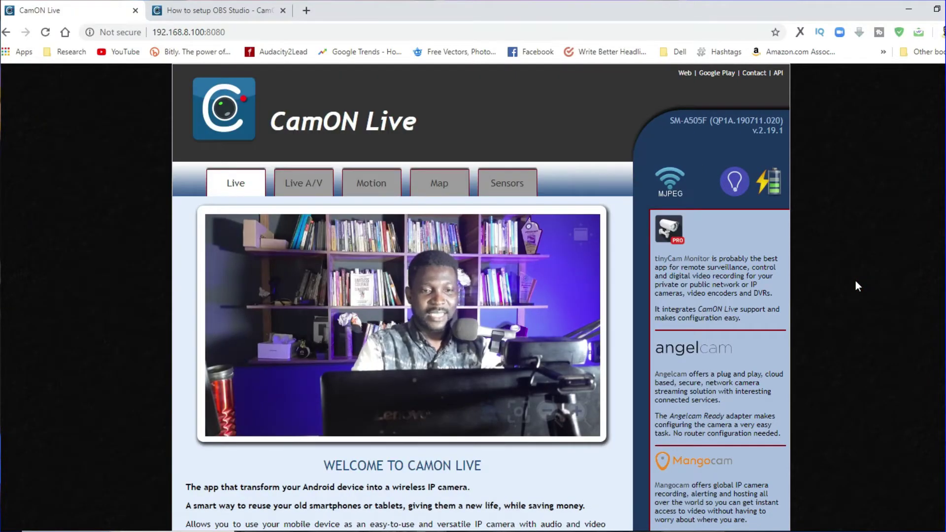
right_click(450, 319)
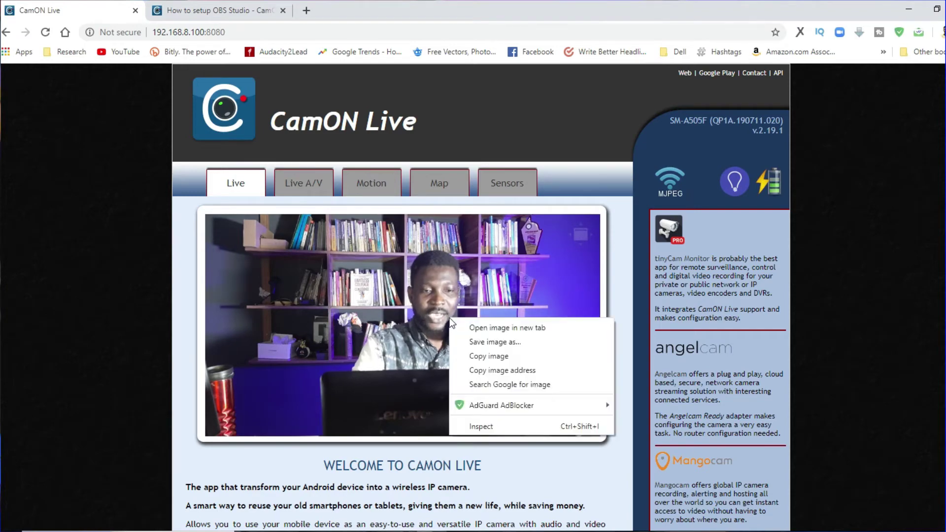
click(94, 336)
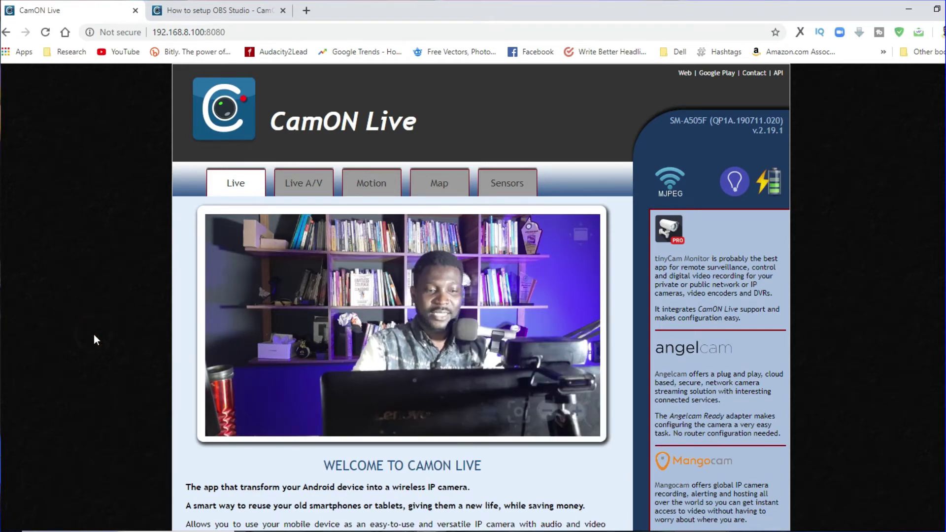
Switch to OBS and add a new scene named "Phone camera source"
key(alt+Tab)
click(53, 496)
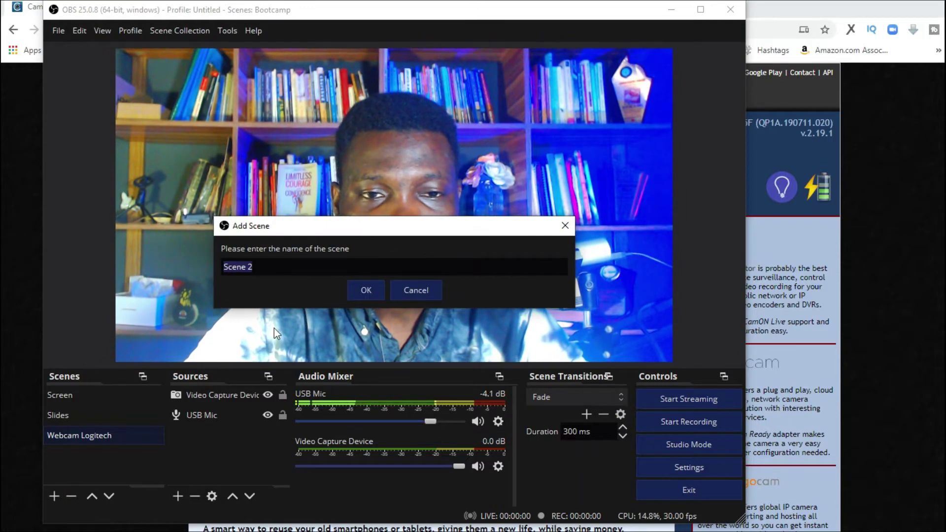
text(Pih)
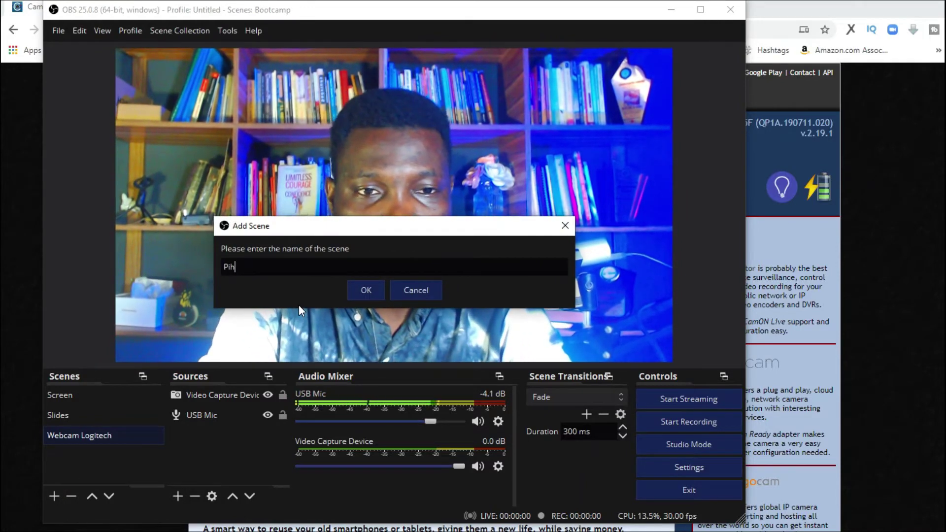
key(BackSpace)
key(BackSpace)
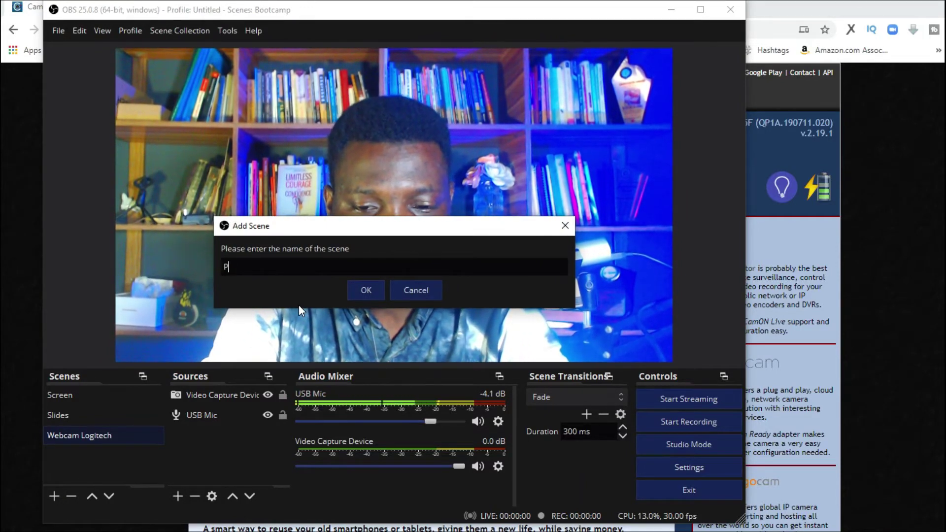
text(hone came)
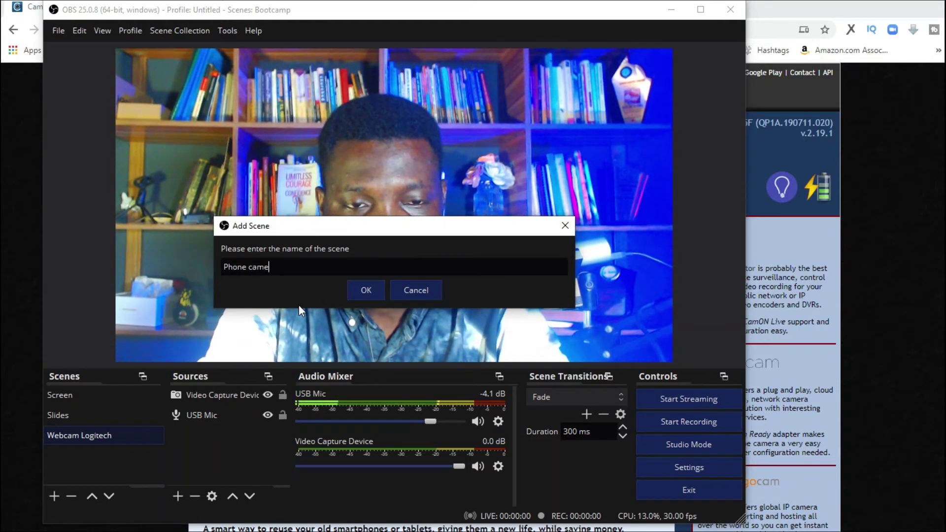
text(ra source)
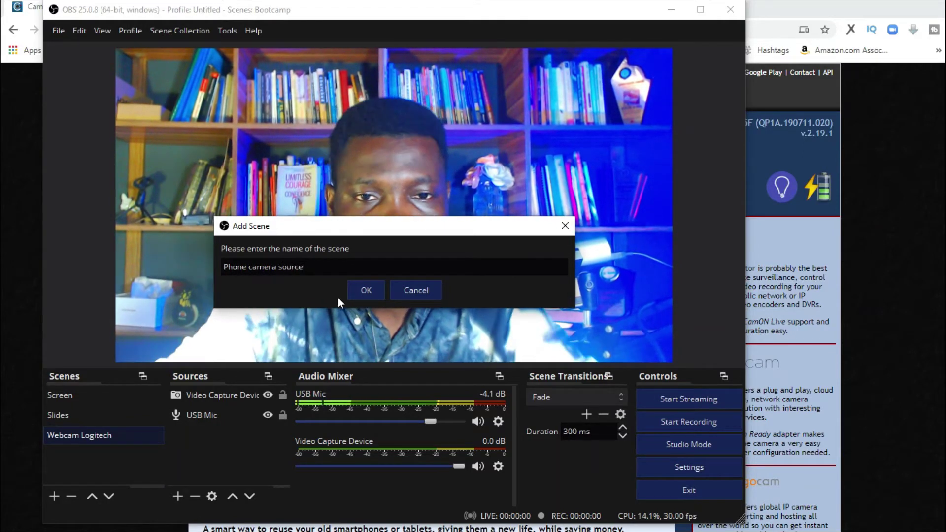
click(365, 291)
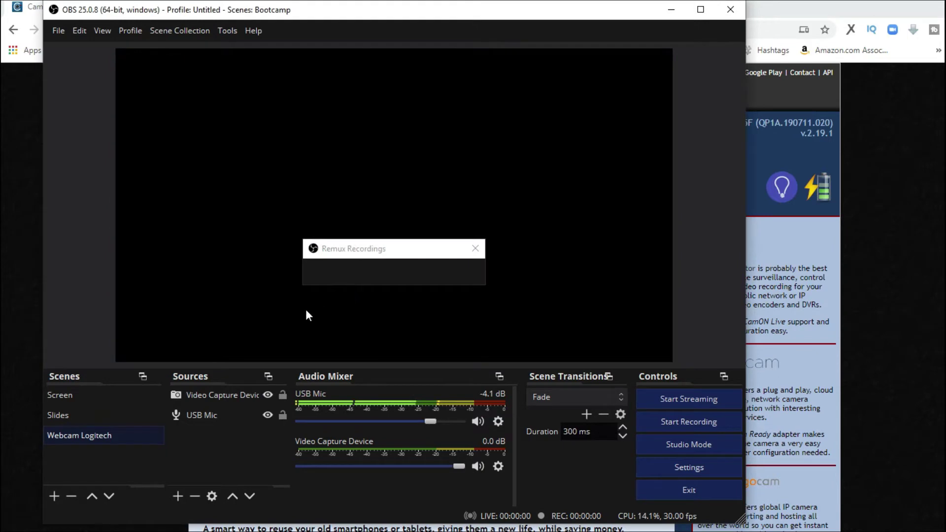
Add the existing USB Mic audio input capture as a source of the Phone camera source scene
click(178, 496)
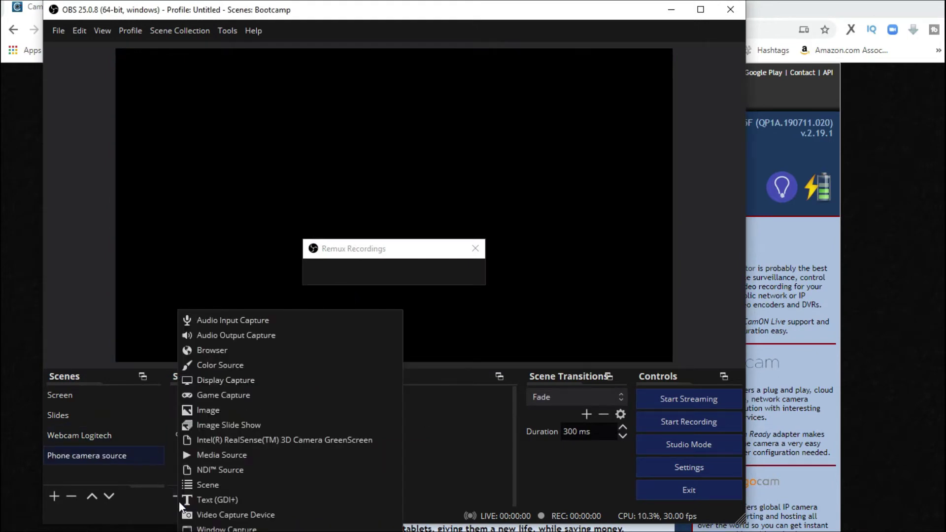
click(246, 321)
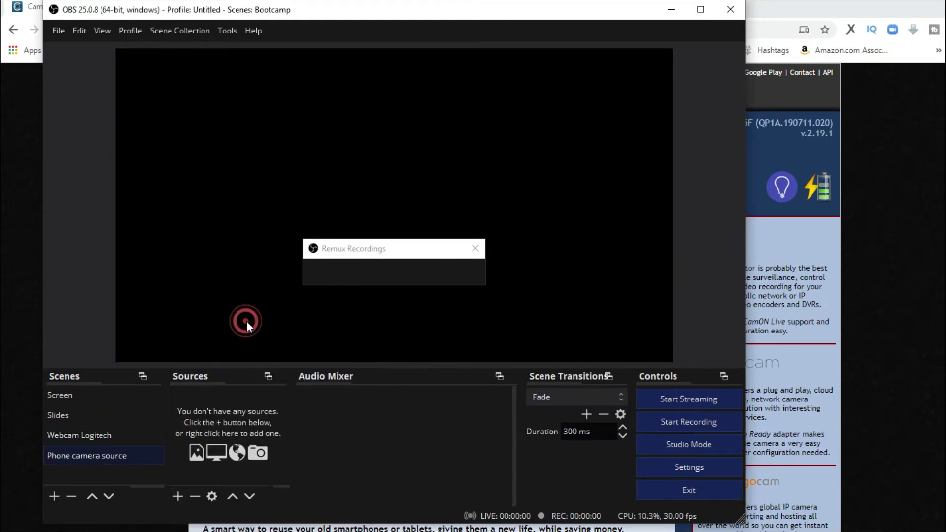
click(323, 221)
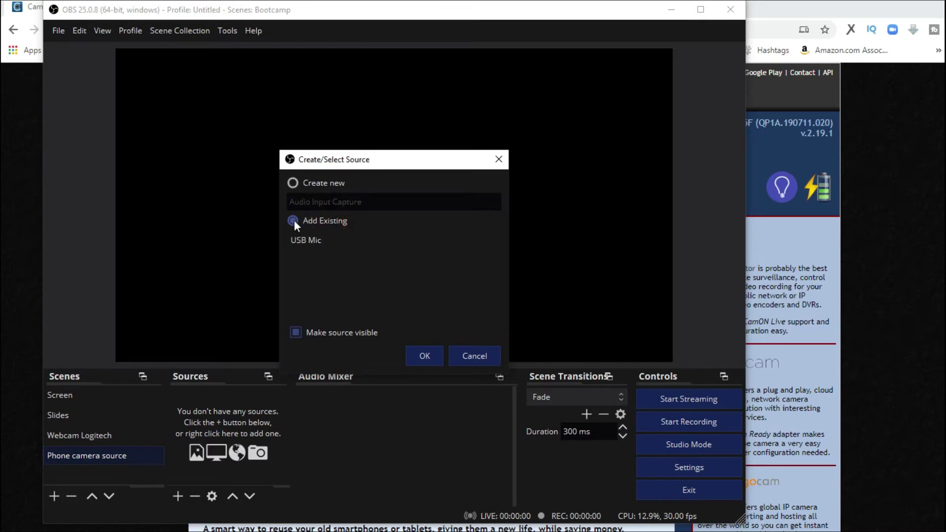
click(300, 241)
click(419, 358)
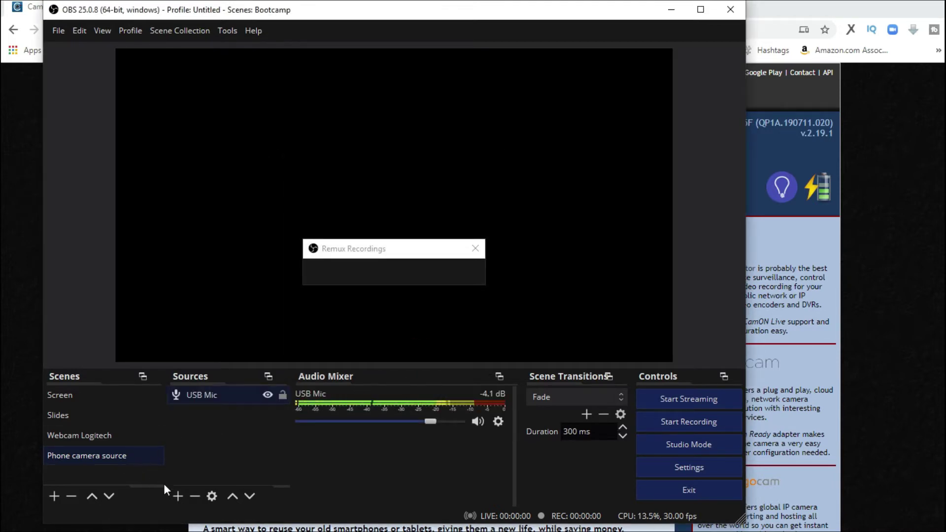
click(177, 496)
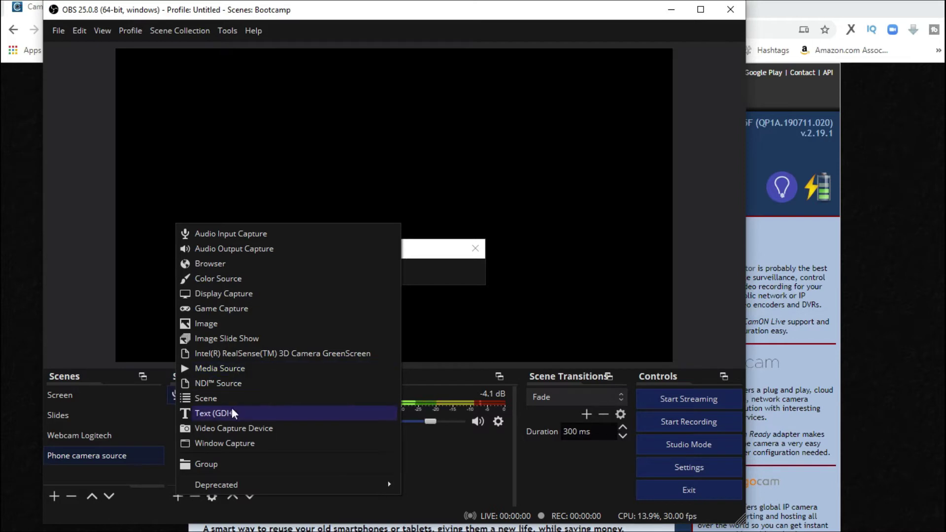
click(237, 369)
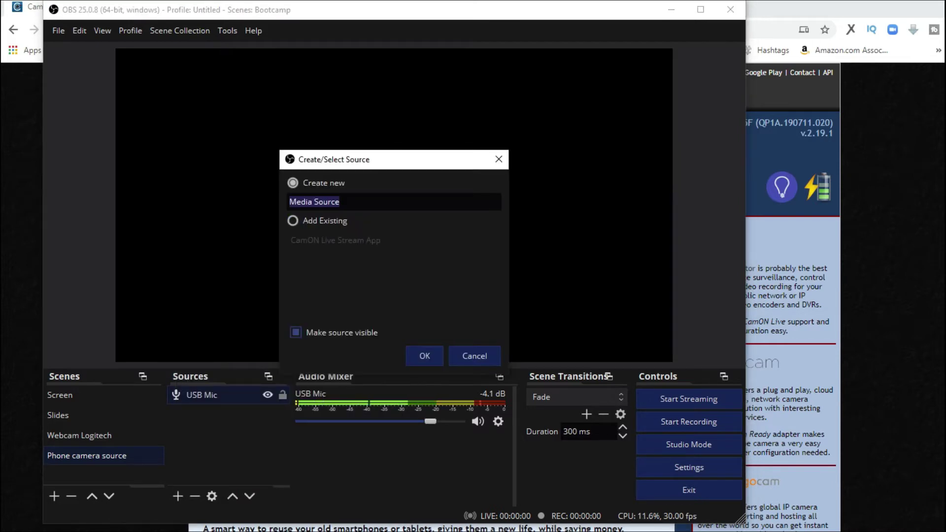
text(Camon)
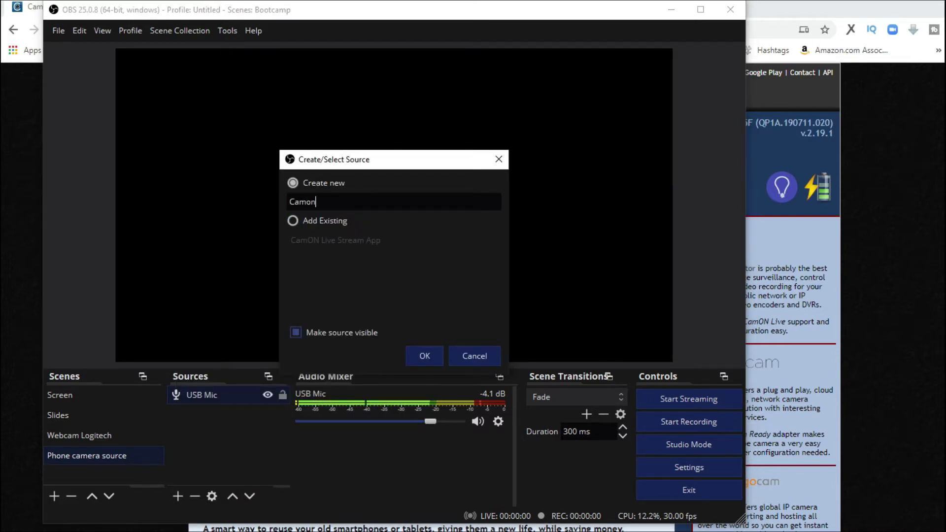
text( Phone)
click(429, 356)
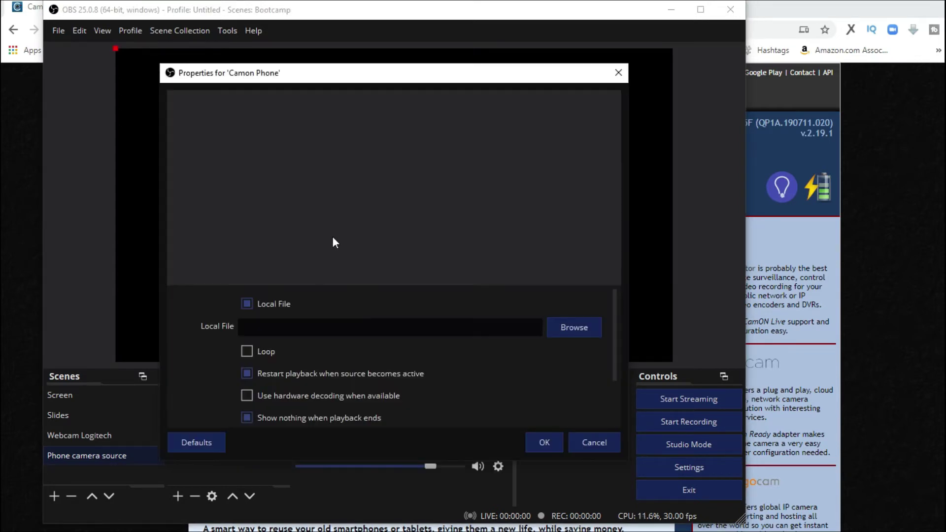
click(247, 303)
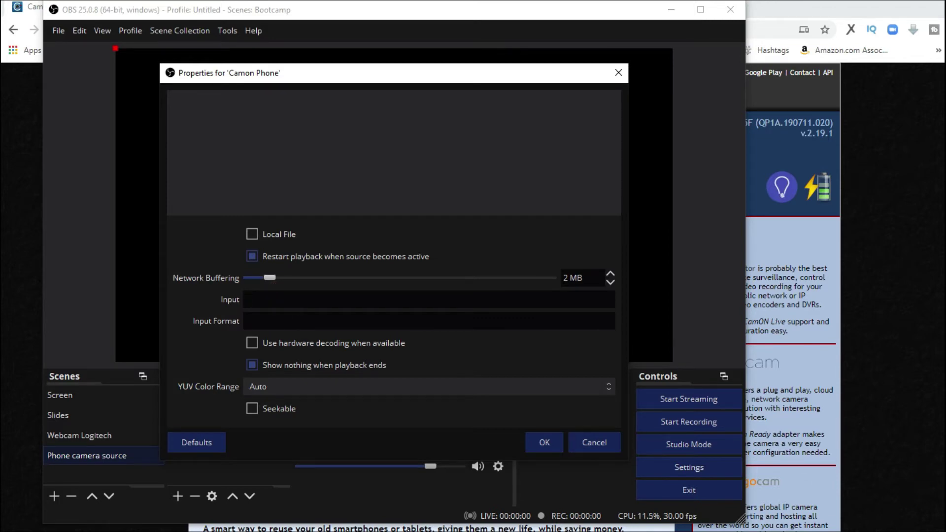
text(http://192.168.8.100:8080/)
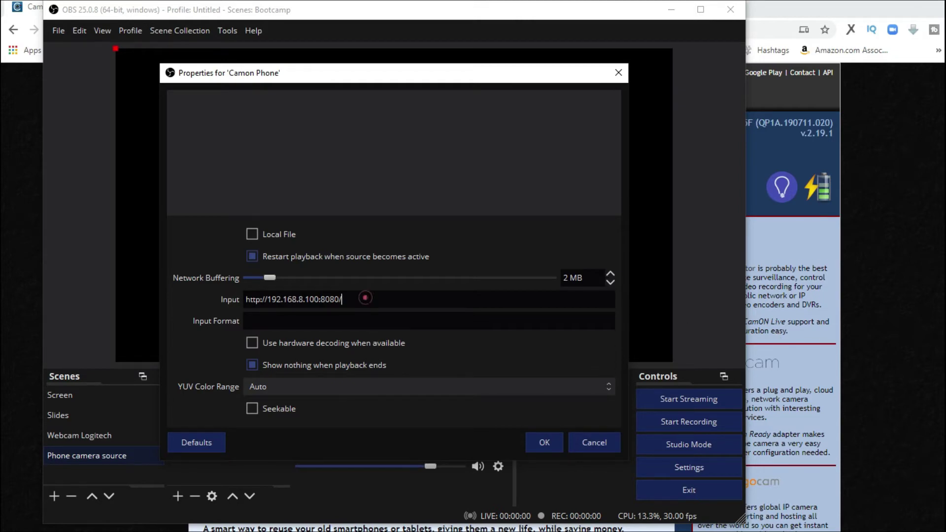
click(887, 266)
click(206, 7)
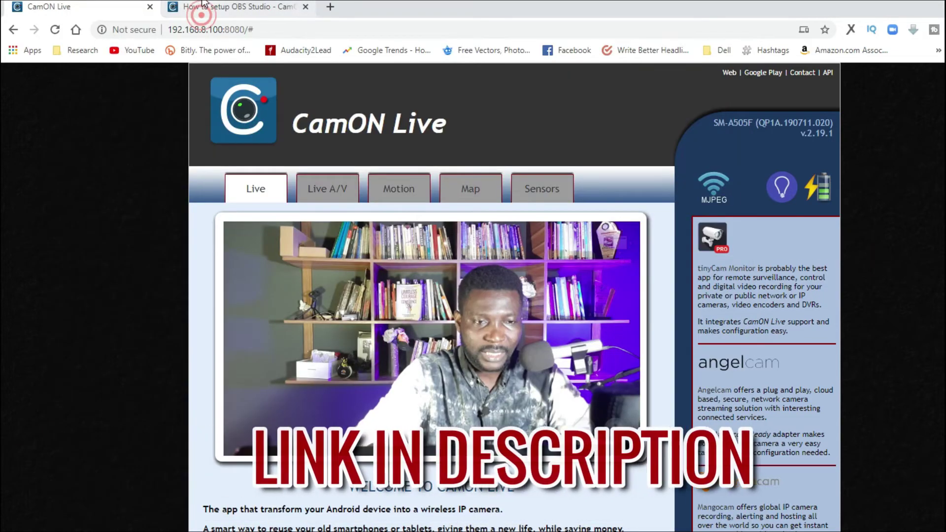
scroll(140, 333, up, 2)
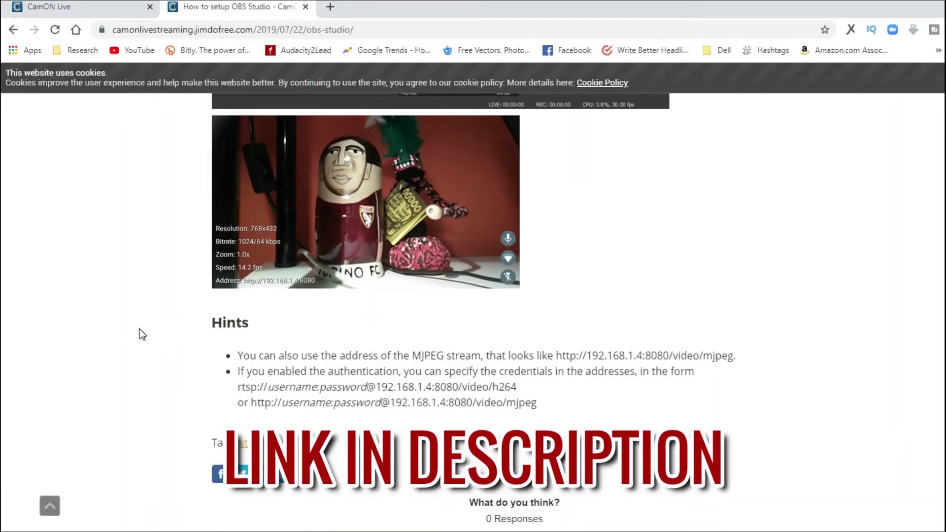
scroll(142, 334, up, 10)
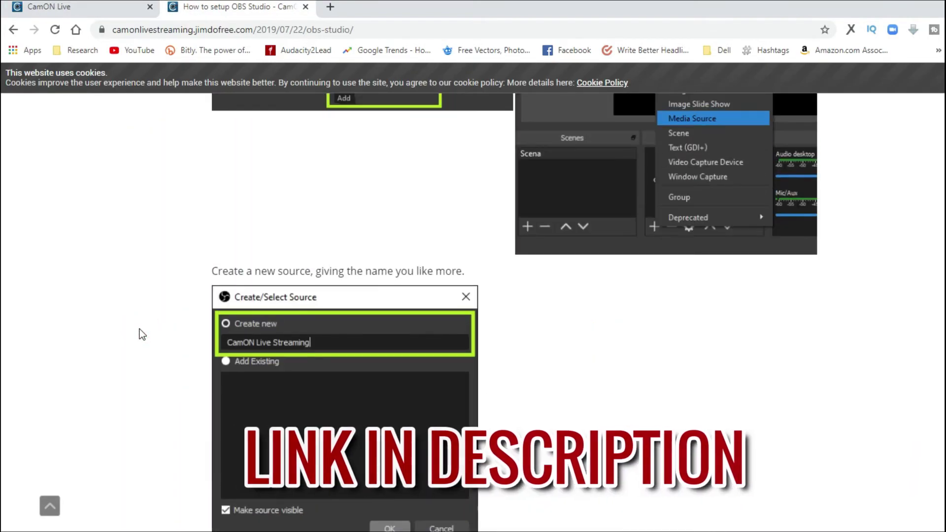
scroll(142, 335, down, 4)
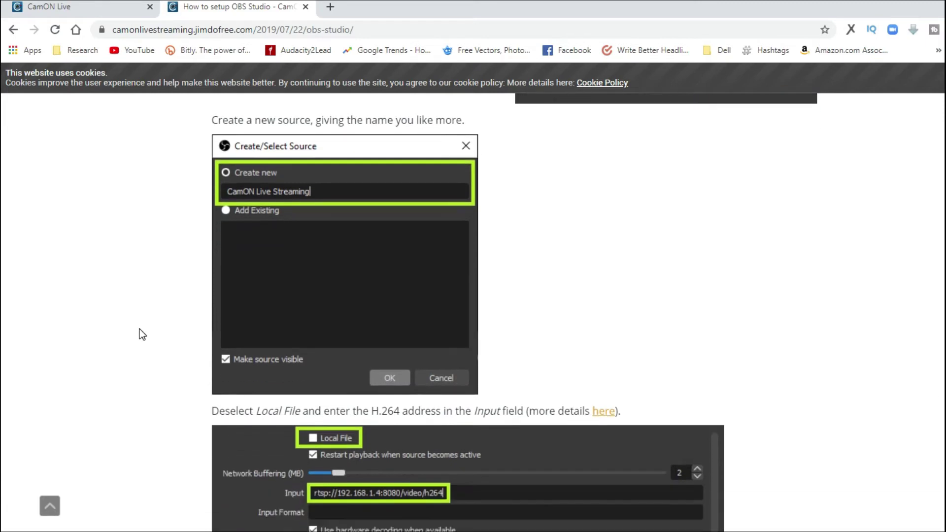
scroll(142, 335, down, 4)
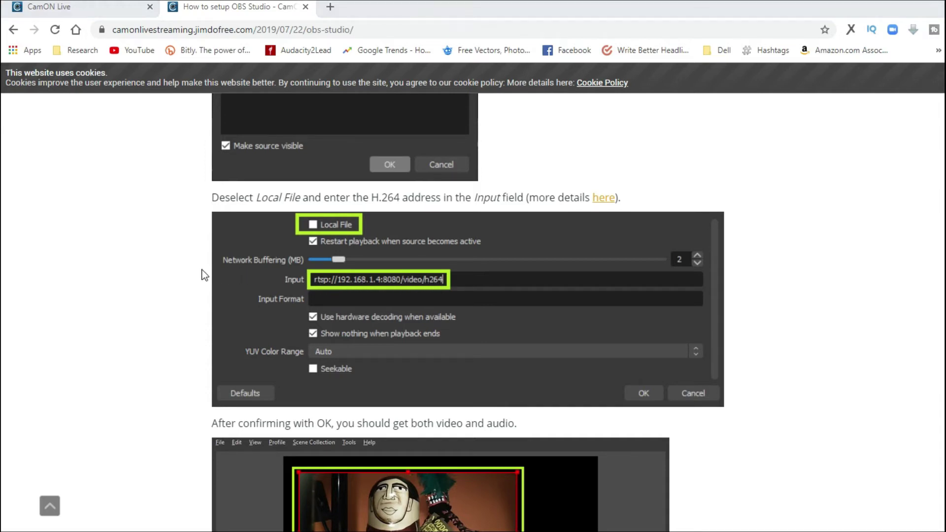
key(alt+Tab)
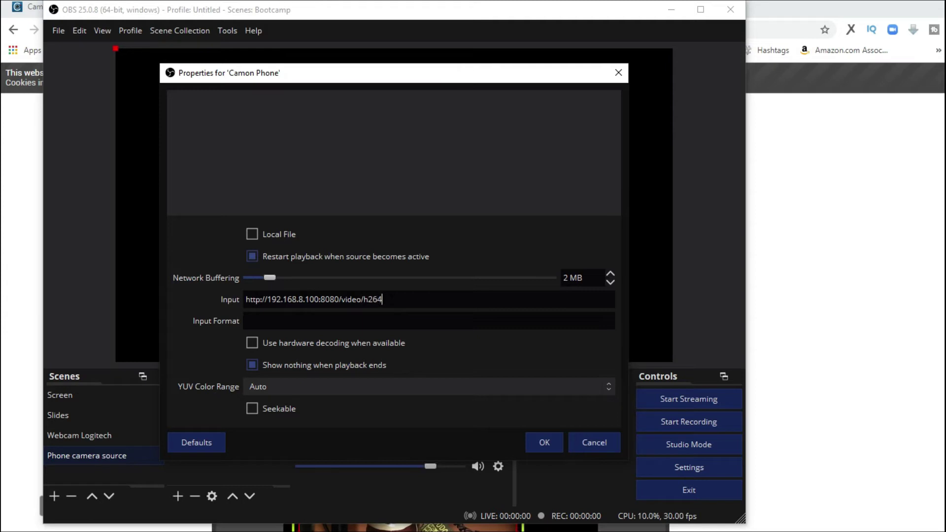
click(540, 442)
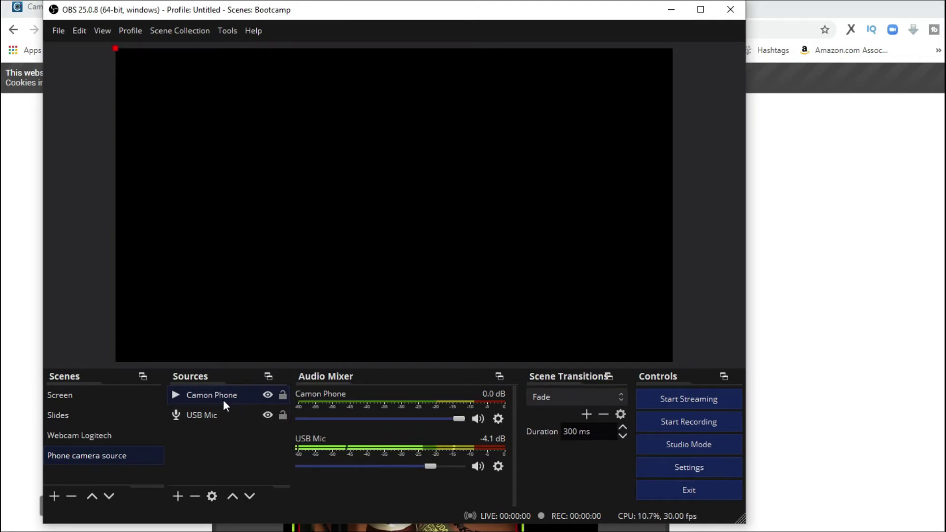
Transform the Camon Phone source with Fit to screen so it fills the canvas
click(114, 48)
right_click(201, 395)
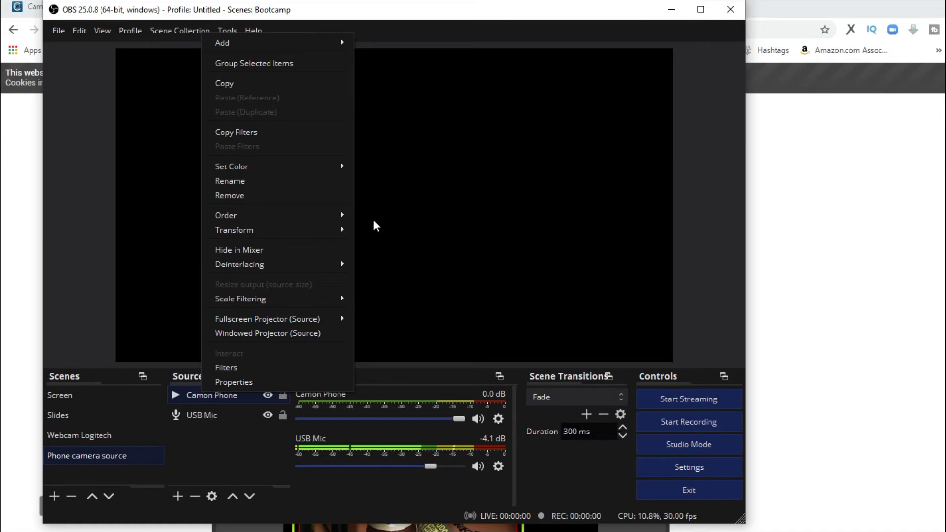
mouse_move(338, 229)
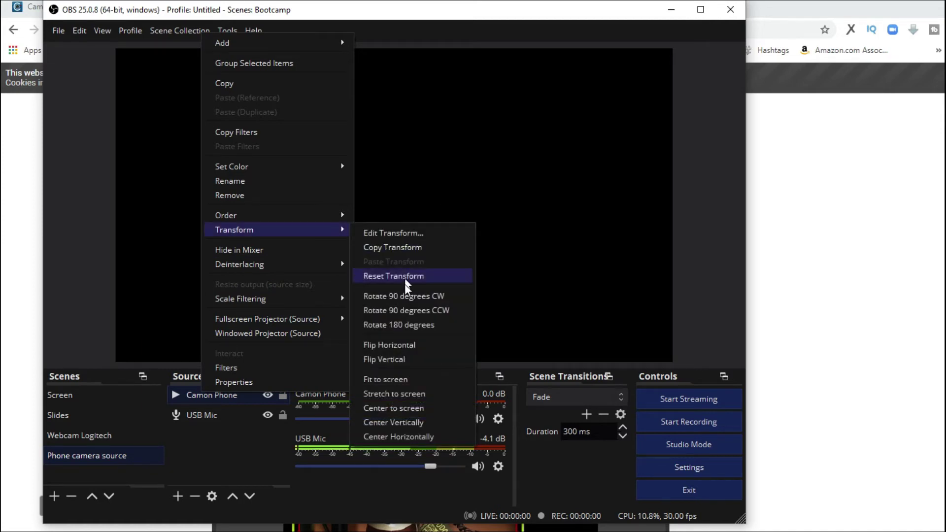
click(386, 378)
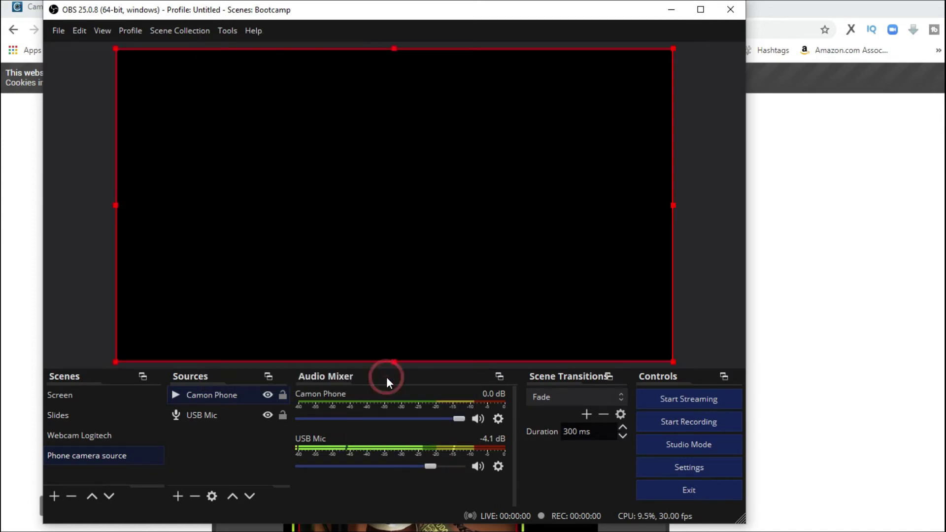
Recheck the browser's setup guide for the stream protocol, then set the Camon Phone input in OBS to rtsp://192.168.8.100:8080/video/h264
right_click(205, 398)
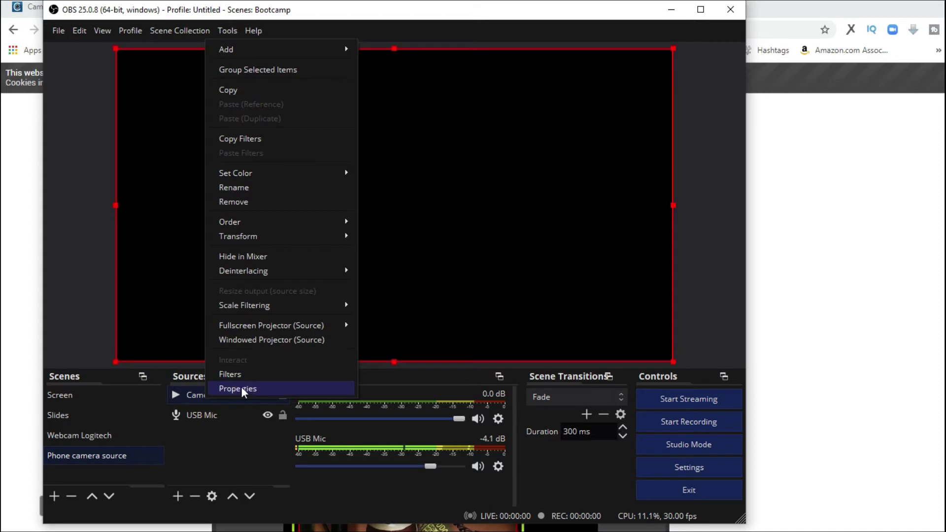
click(241, 388)
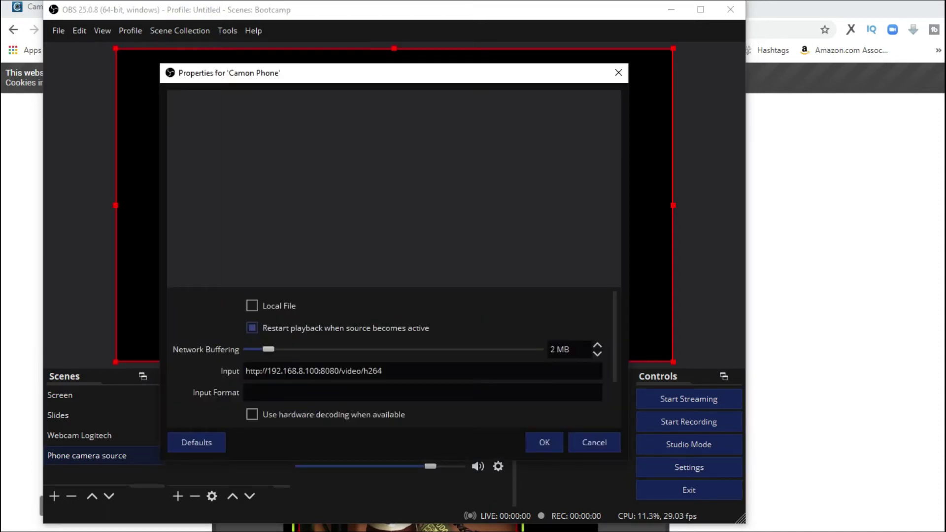
click(827, 303)
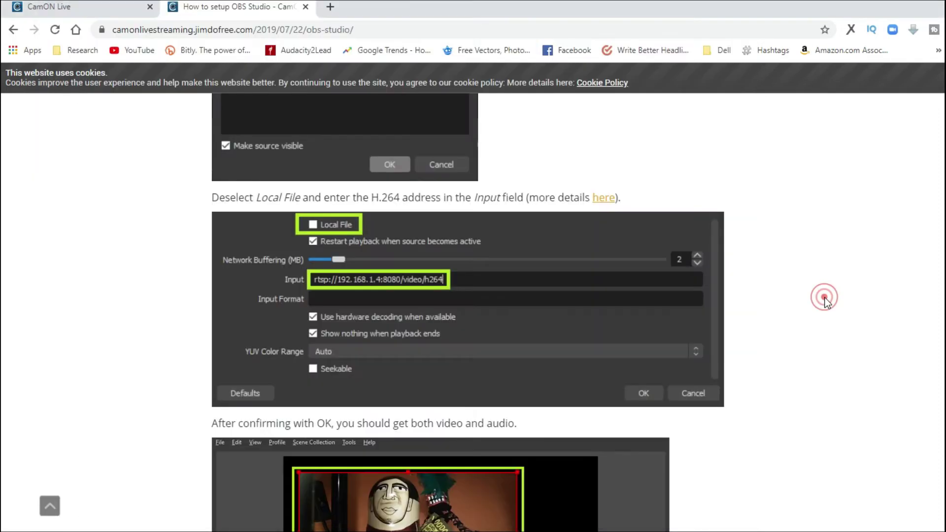
scroll(827, 302, down, 6)
scroll(827, 302, down, 10)
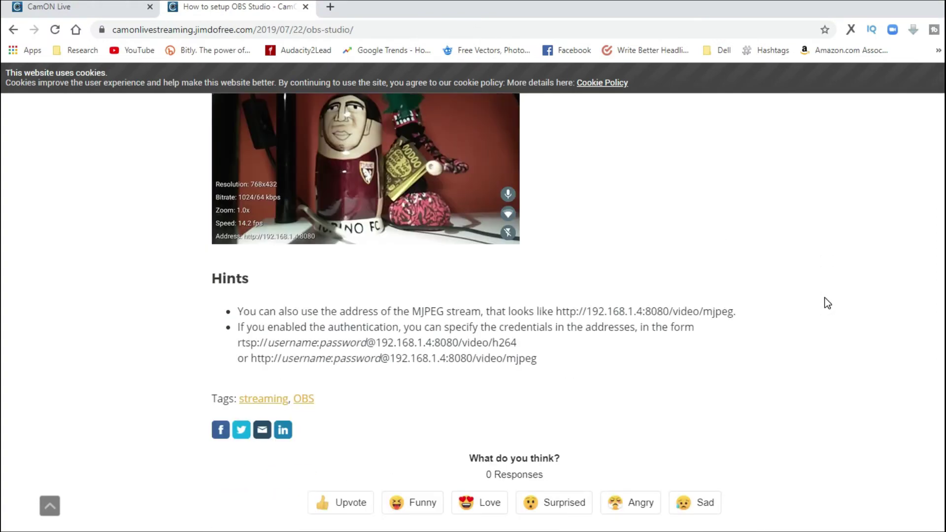
scroll(827, 302, up, 9)
scroll(827, 303, up, 7)
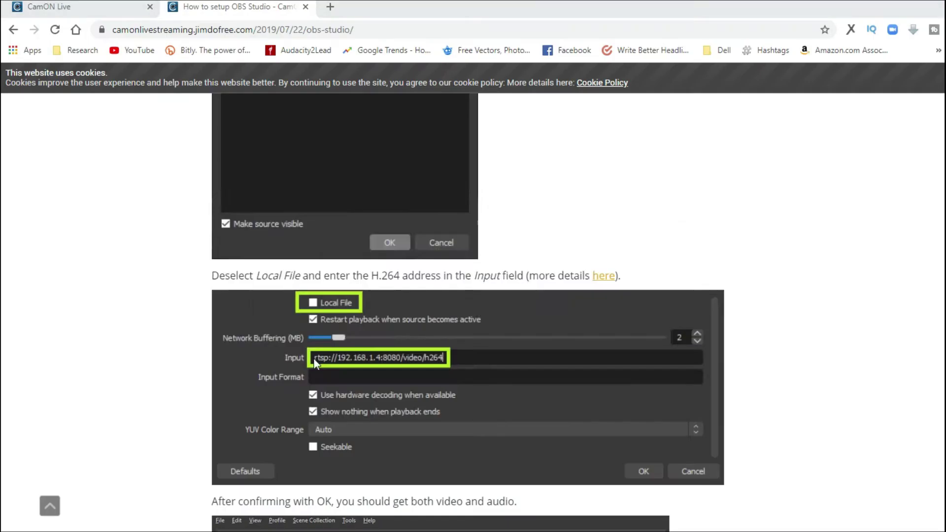
key(alt+Tab)
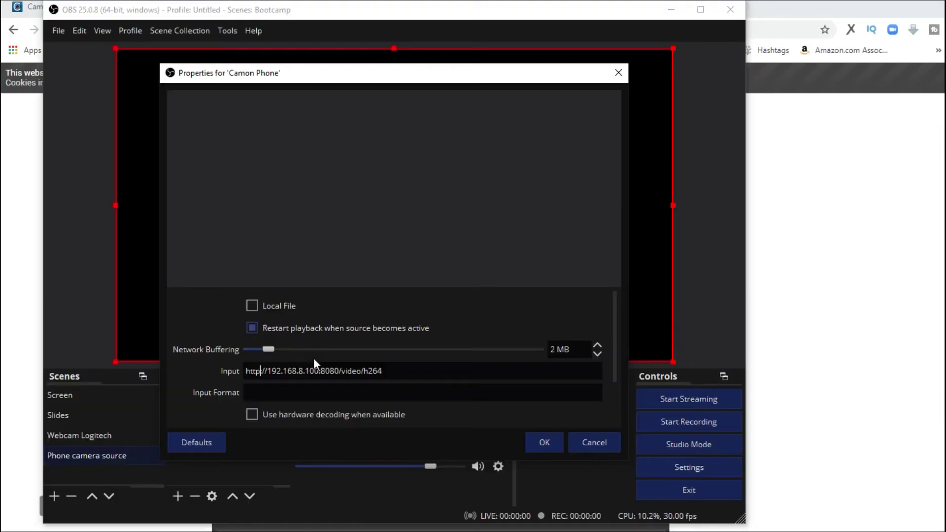
text(rtsp:)
click(540, 445)
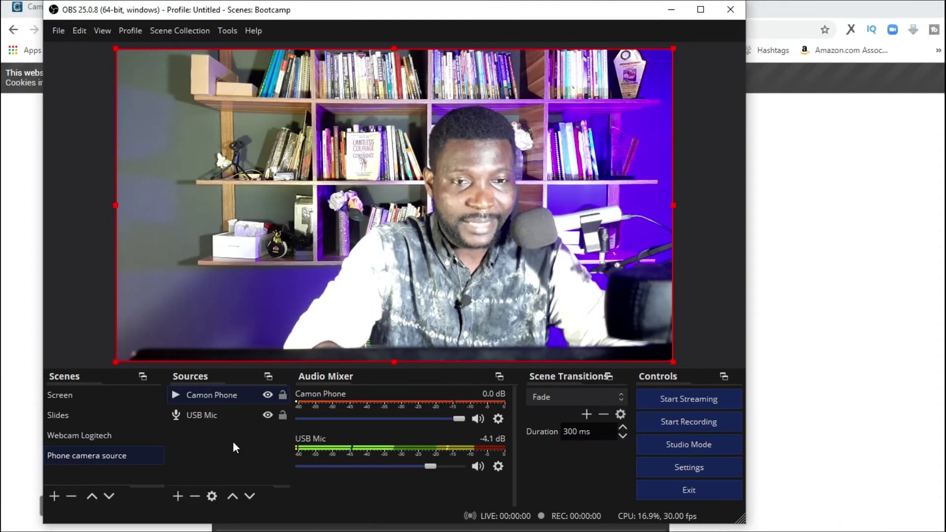
Compare the picture of the Webcam Logitech scene with that of the Phone camera source scene
click(76, 437)
click(87, 454)
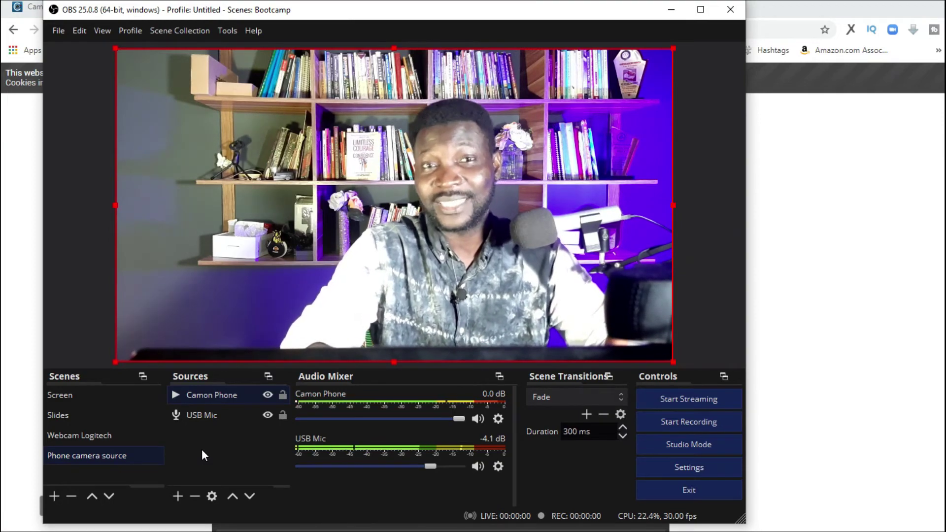
click(87, 438)
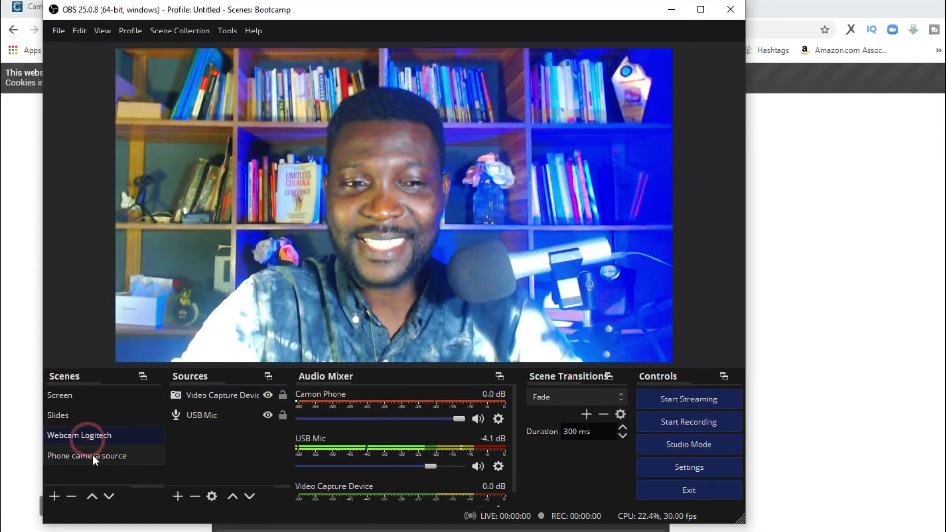
click(93, 456)
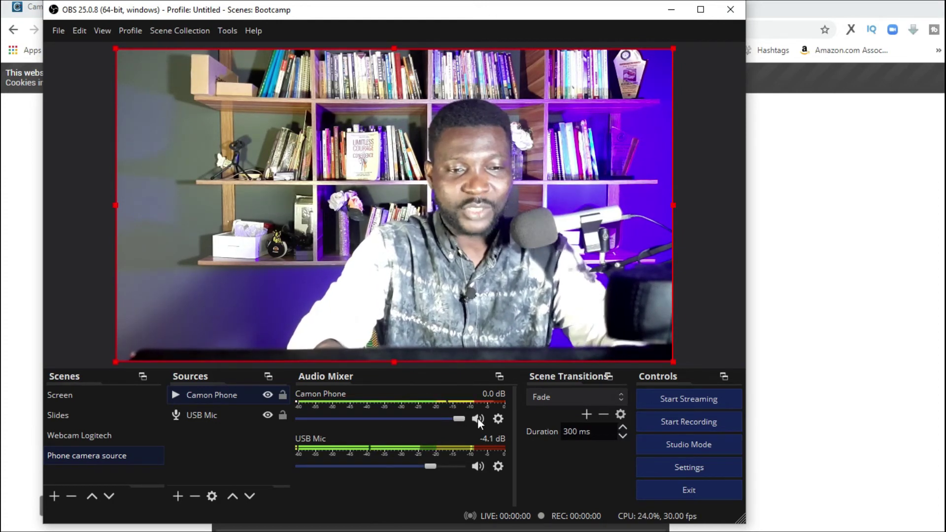
View the advanced audio properties of the Camon Phone and USB Mic sources, then close them
click(498, 418)
click(527, 411)
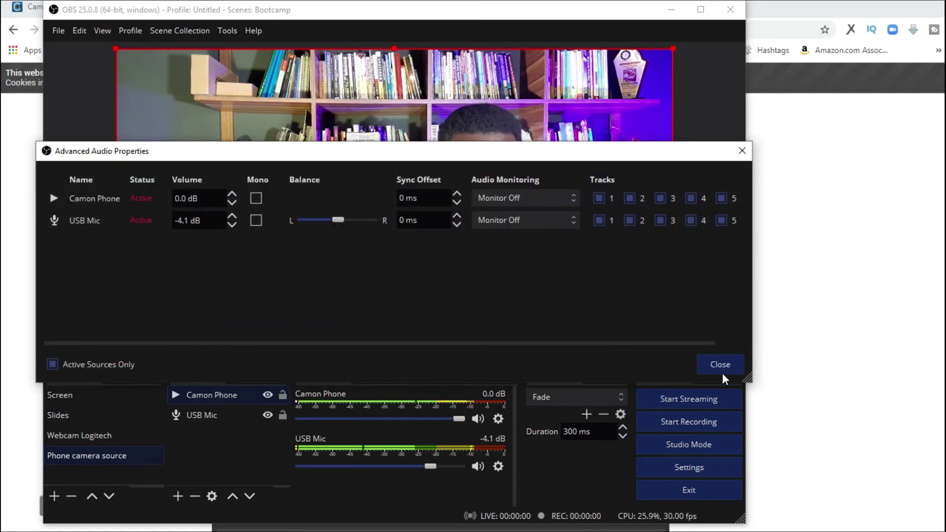
click(722, 368)
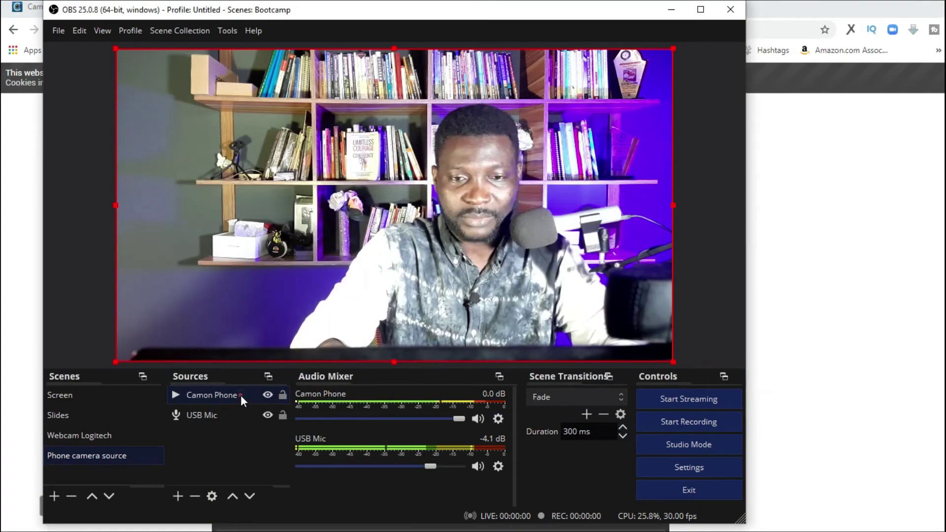
Open the Camon Phone source's properties, and read the browser guide's hints on the MJPEG stream address and the authenticated address forms
double_click(240, 395)
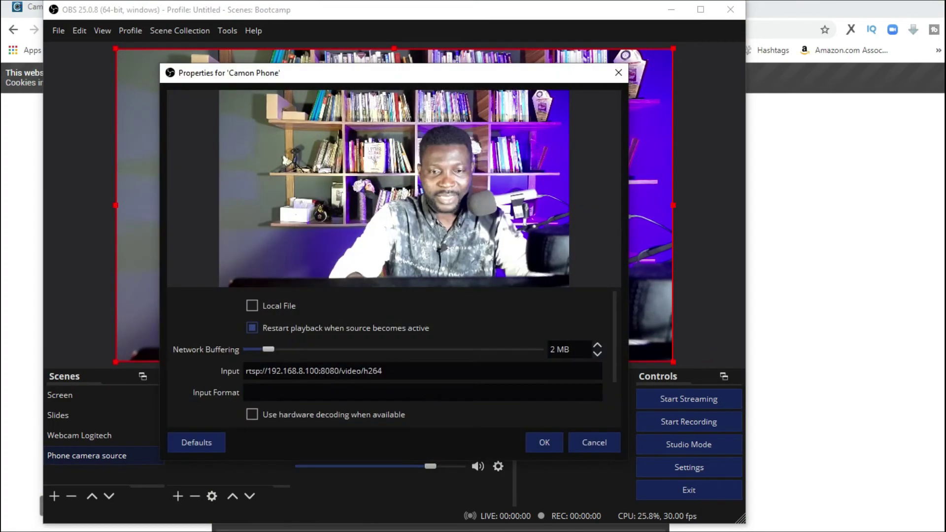
double_click(364, 371)
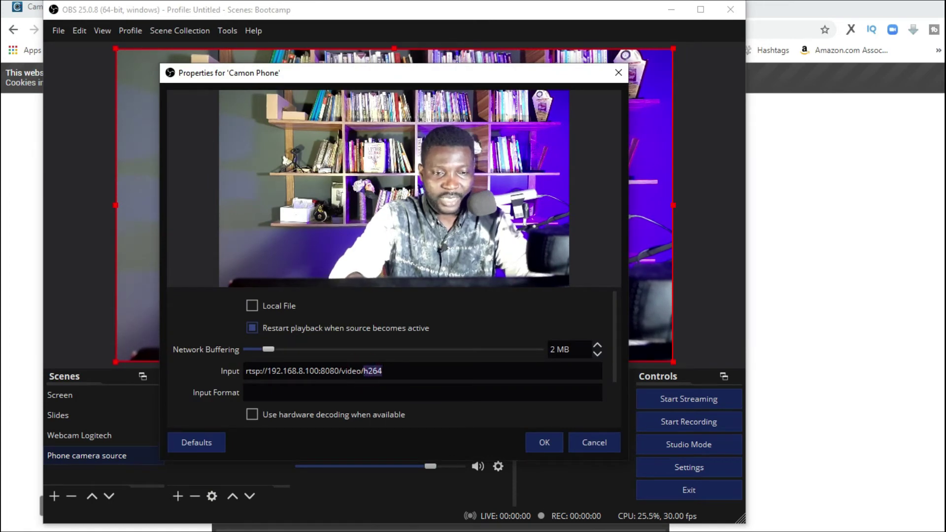
key(alt+Tab)
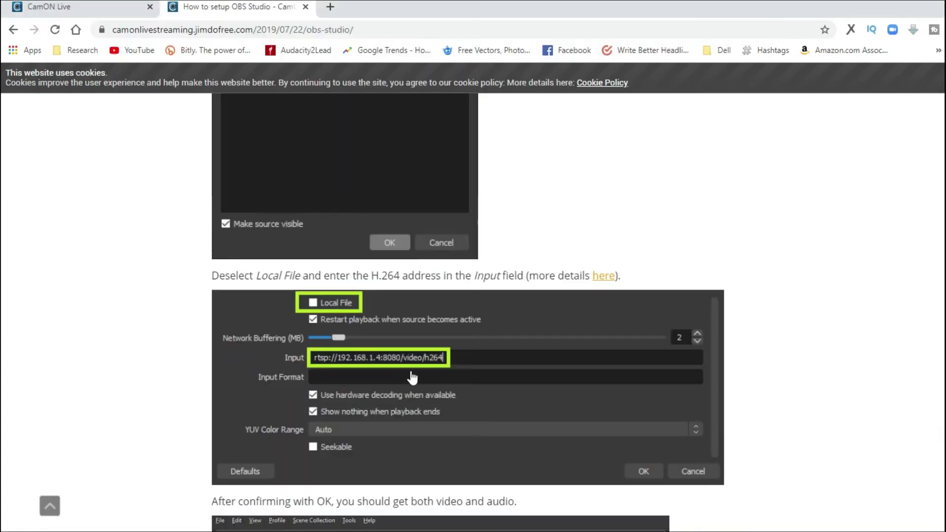
click(2, 343)
key(End)
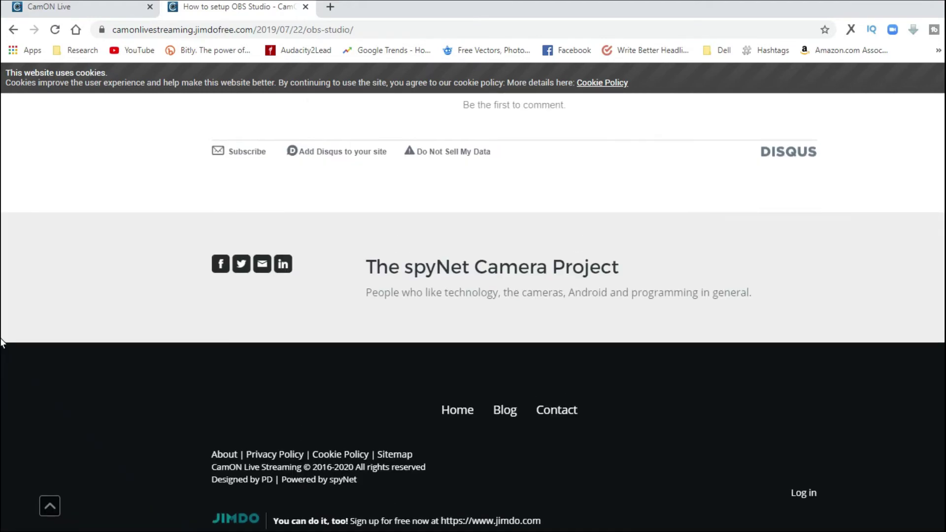
scroll(2, 343, up, 5)
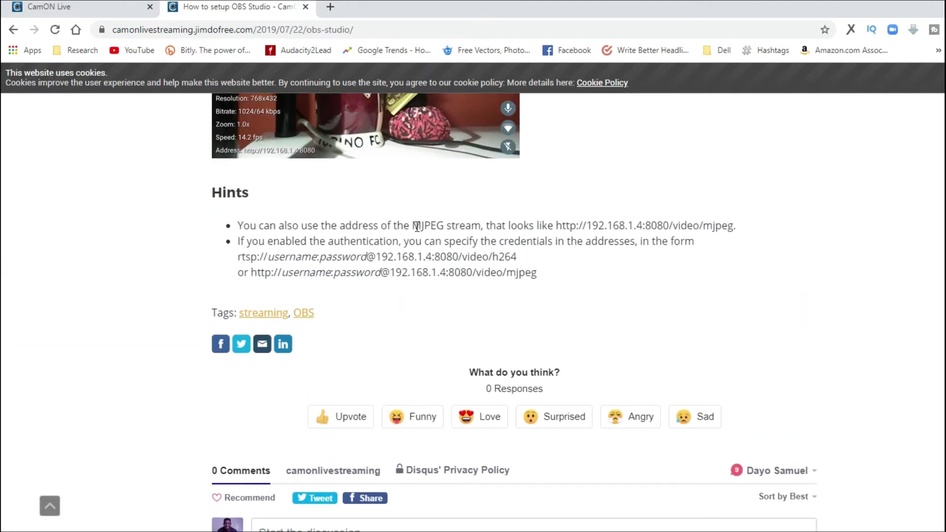
drag(418, 227, 449, 227)
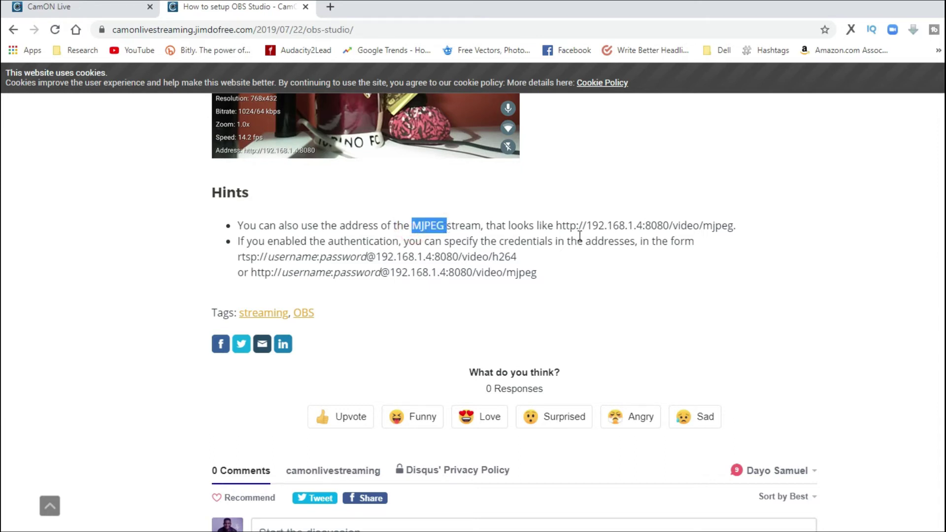
drag(558, 227, 743, 228)
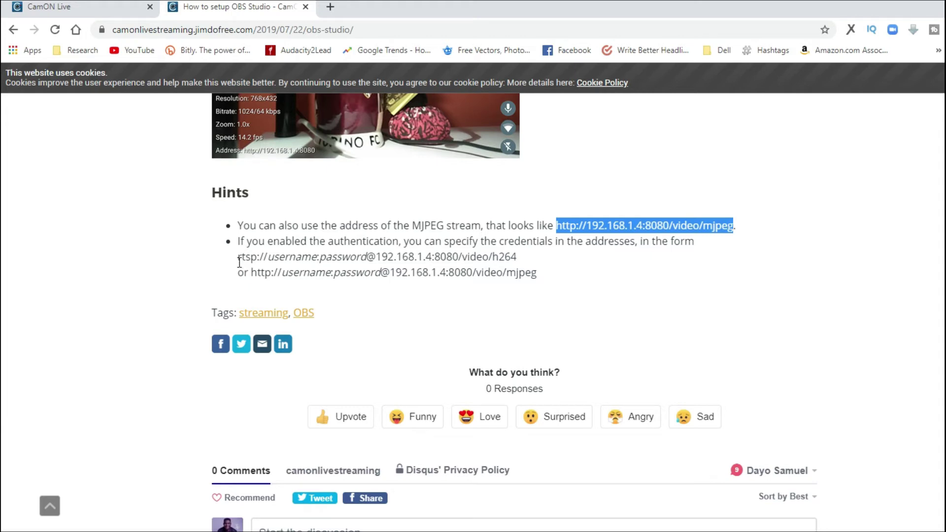
drag(240, 261, 499, 255)
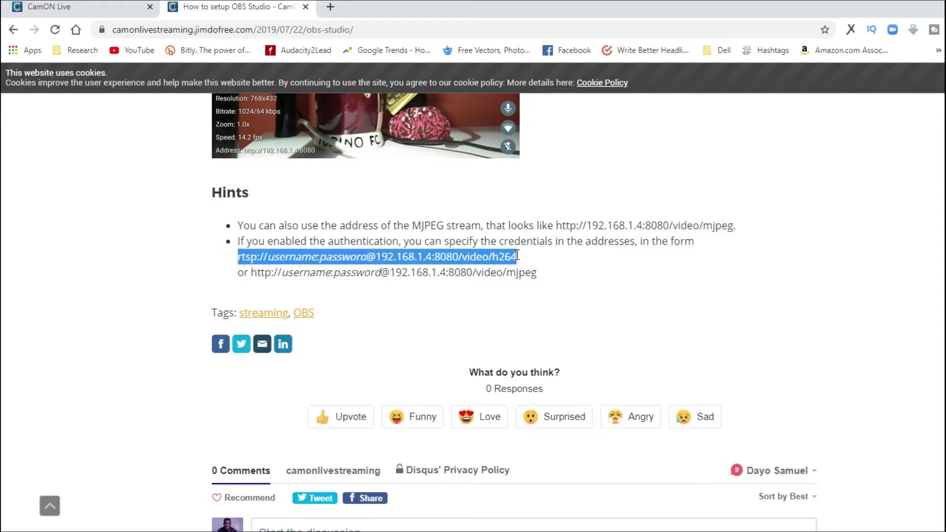
click(285, 248)
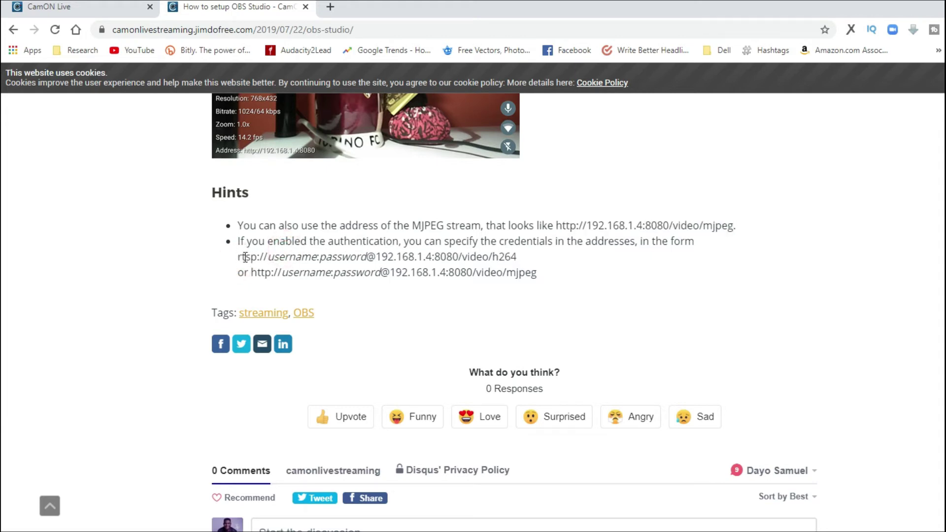
drag(269, 258, 378, 261)
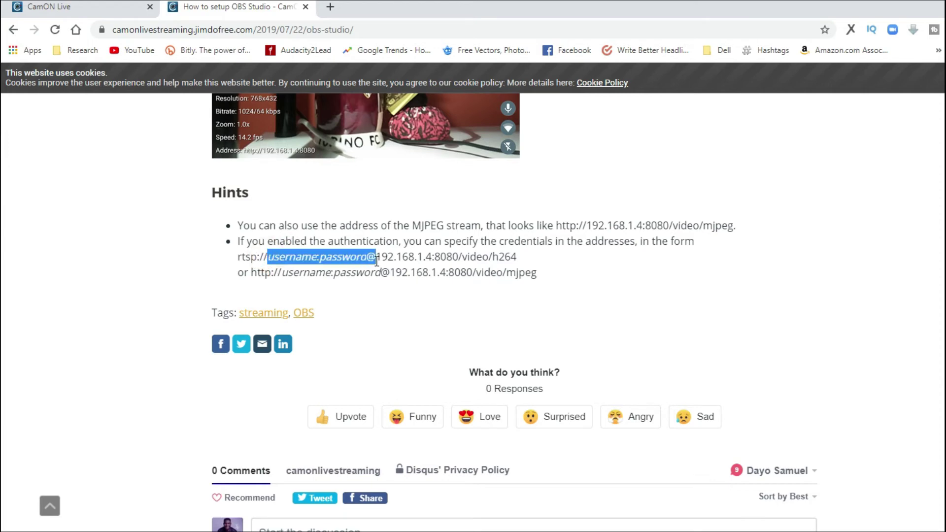
click(462, 259)
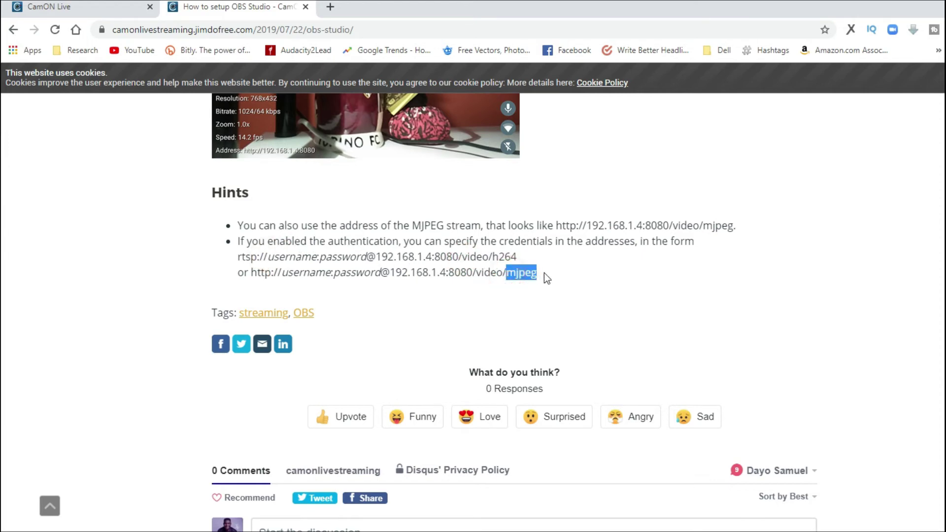
Try rtsp://192.168.8.100:8080/video/mjpeg as the Camon Phone input in OBS, and set it back to rtsp://192.168.8.100:8080/video/h264
key(alt+Tab)
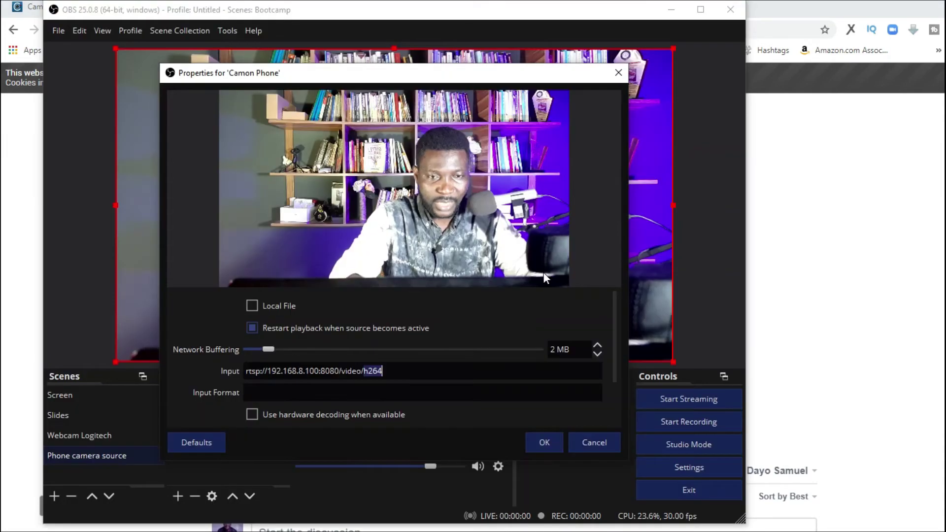
text(mjpeg)
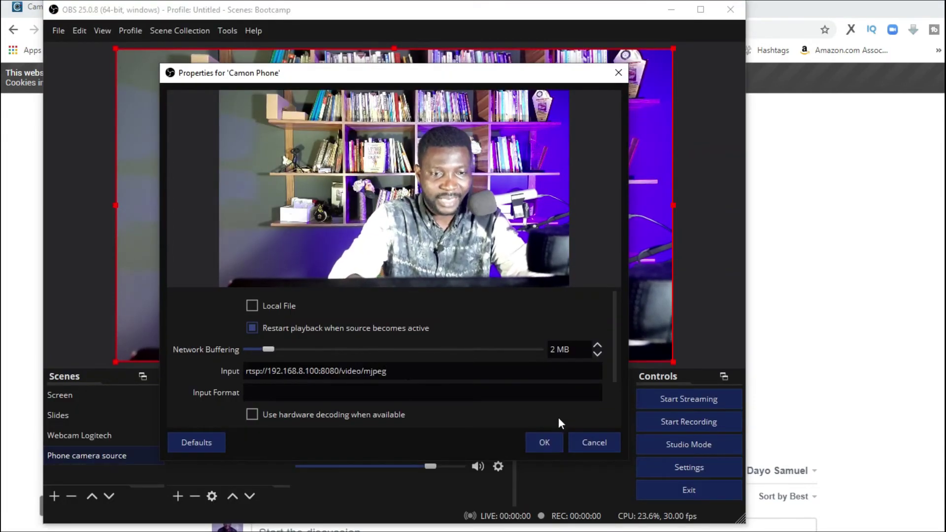
click(543, 442)
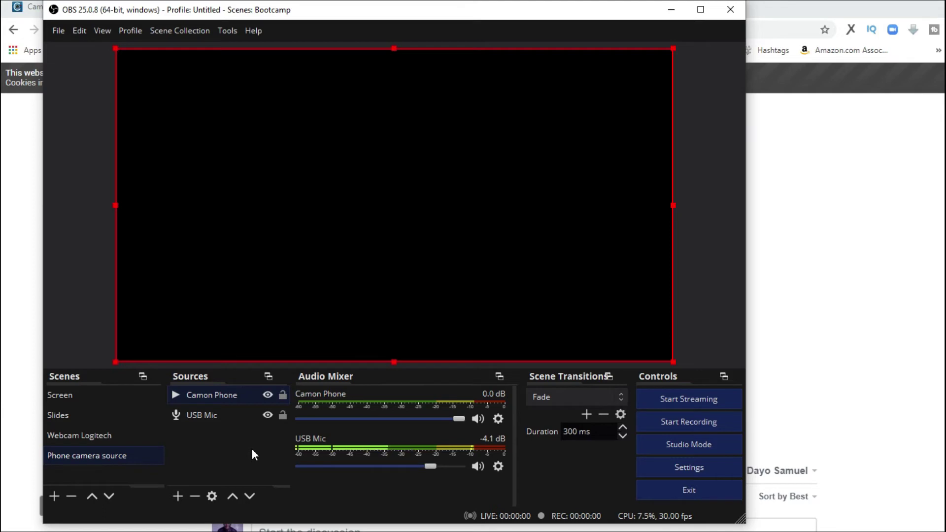
double_click(237, 395)
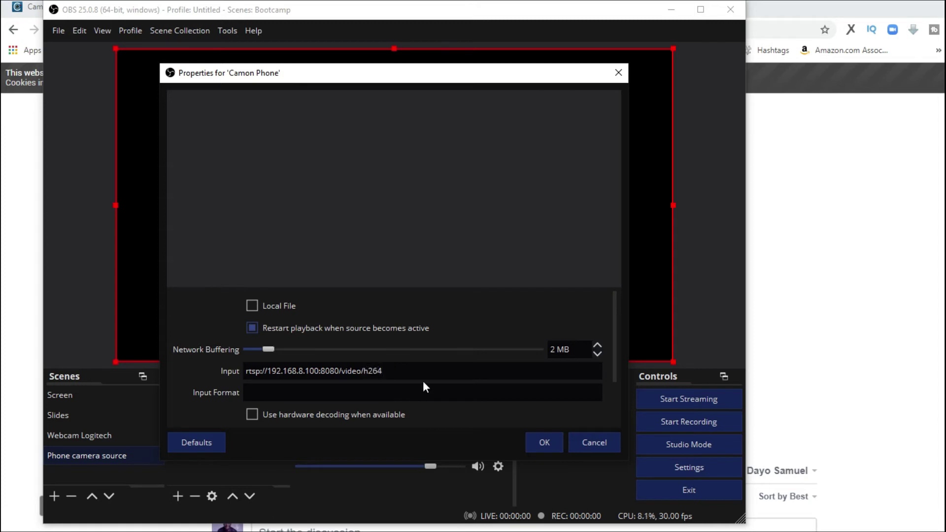
click(544, 442)
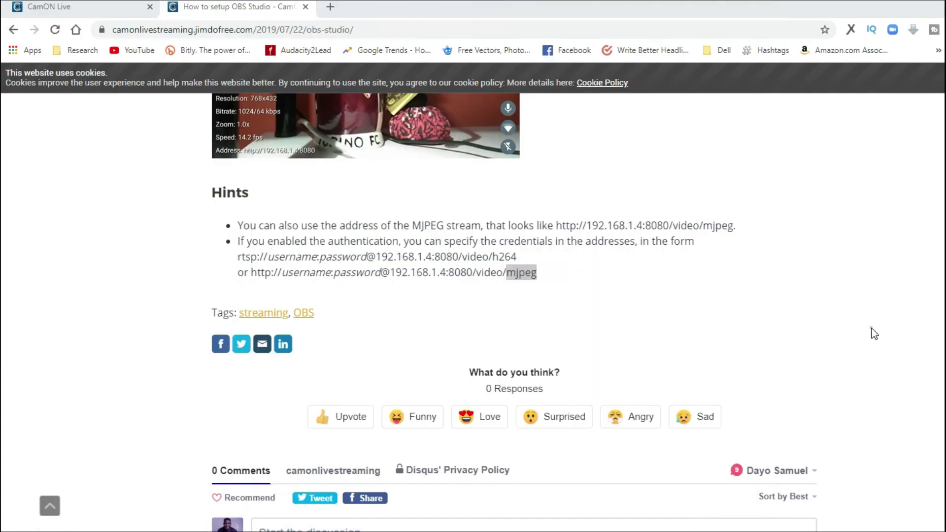
Zoom the phone camera in on the browser's CamON Live page and check the picture in OBS
click(870, 332)
click(45, 6)
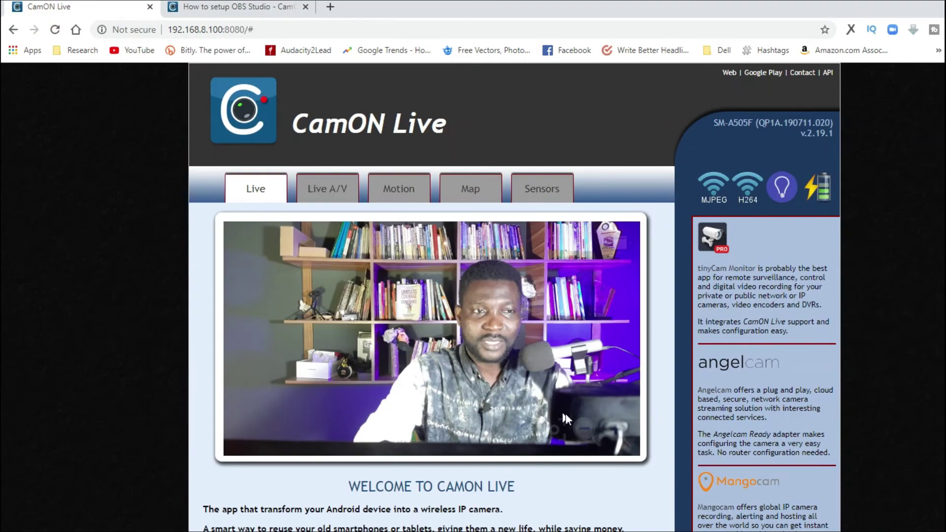
click(614, 432)
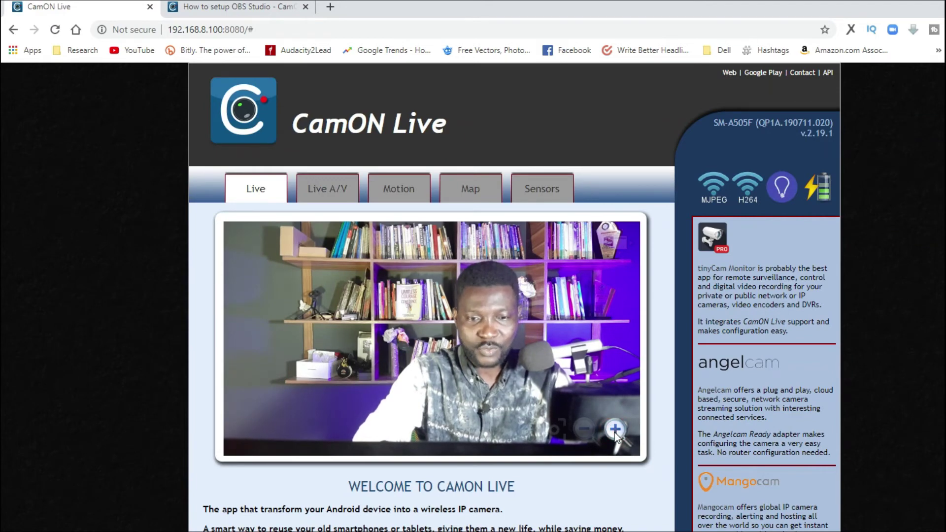
click(614, 433)
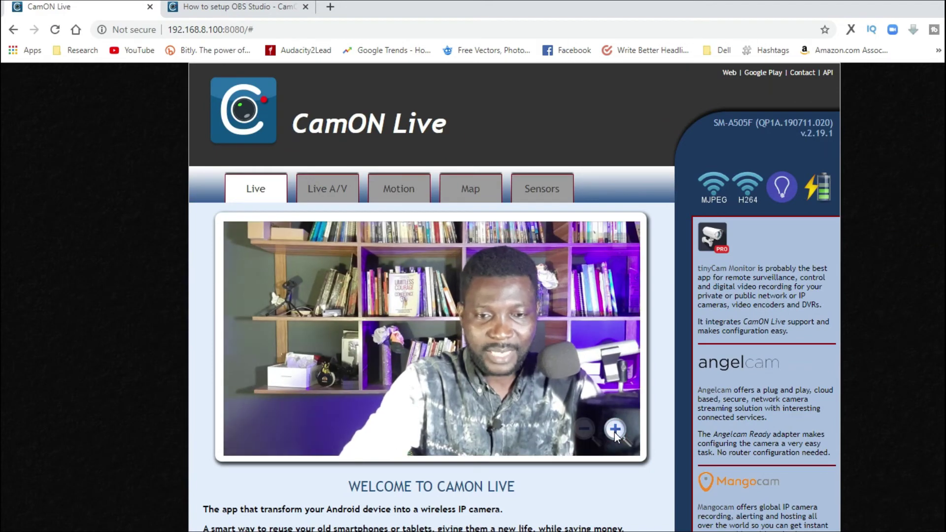
key(alt+Tab)
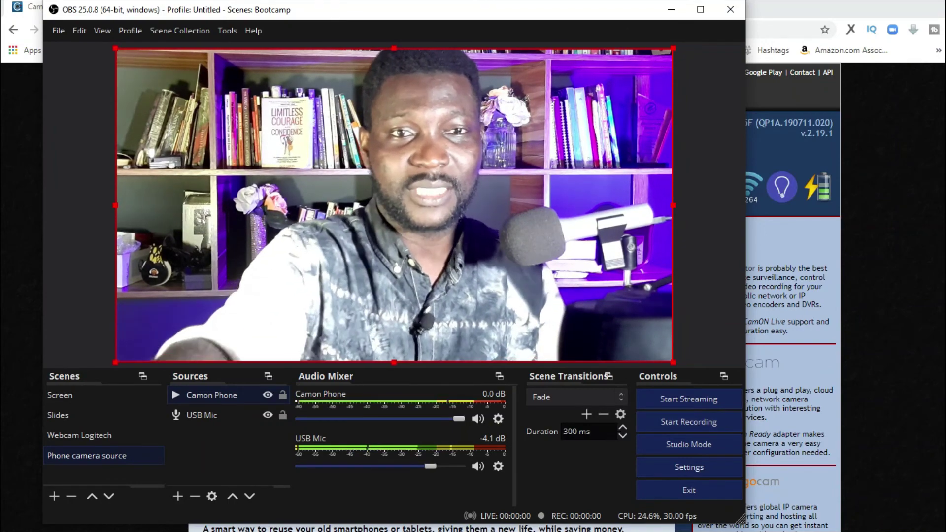
click(754, 422)
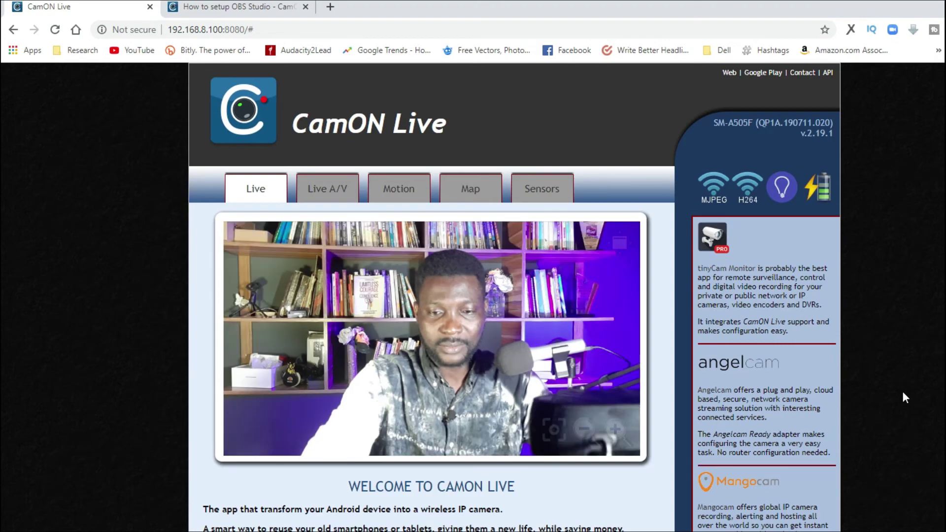
Switch to OBS and add a Color Correction effect filter to the Camon Phone source
key(alt+Tab)
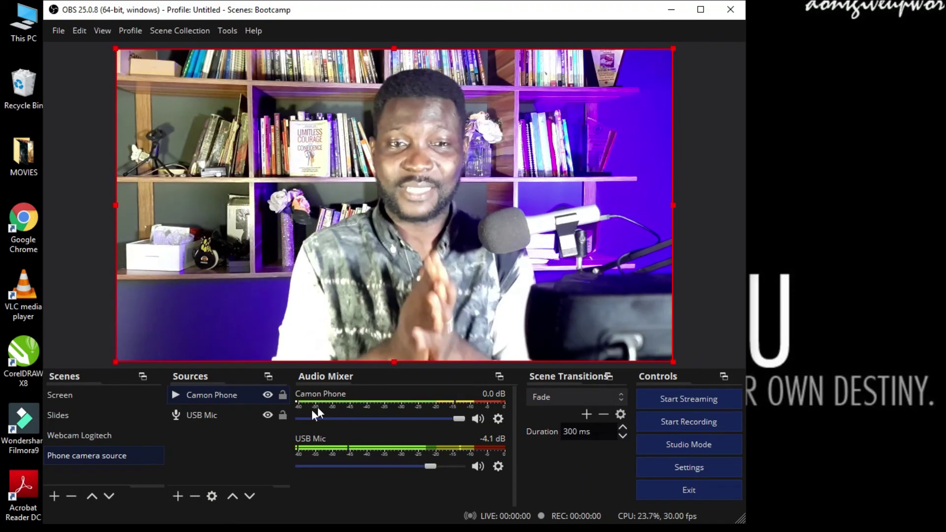
right_click(209, 397)
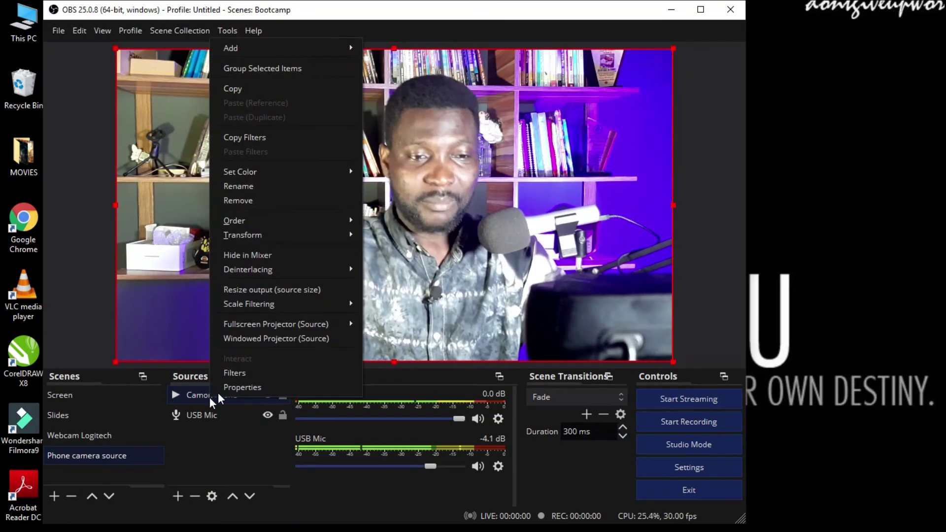
click(250, 374)
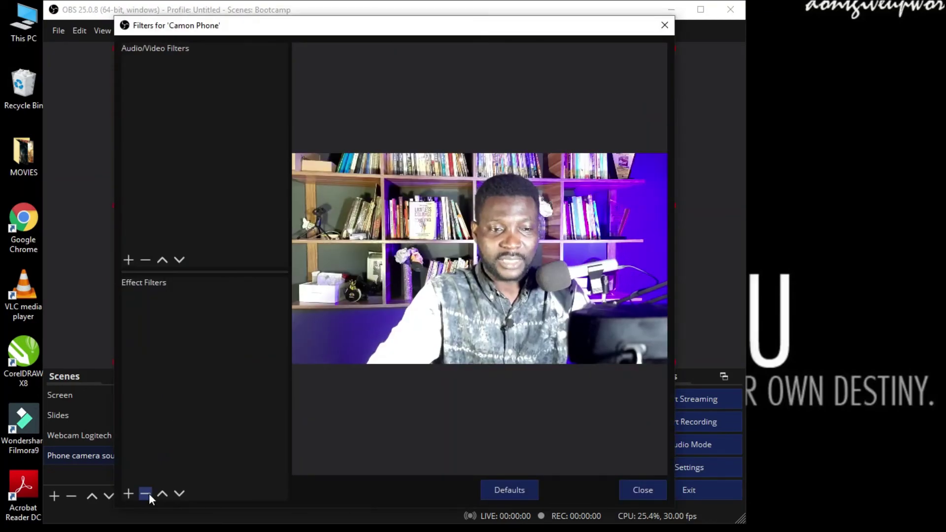
click(128, 493)
click(177, 327)
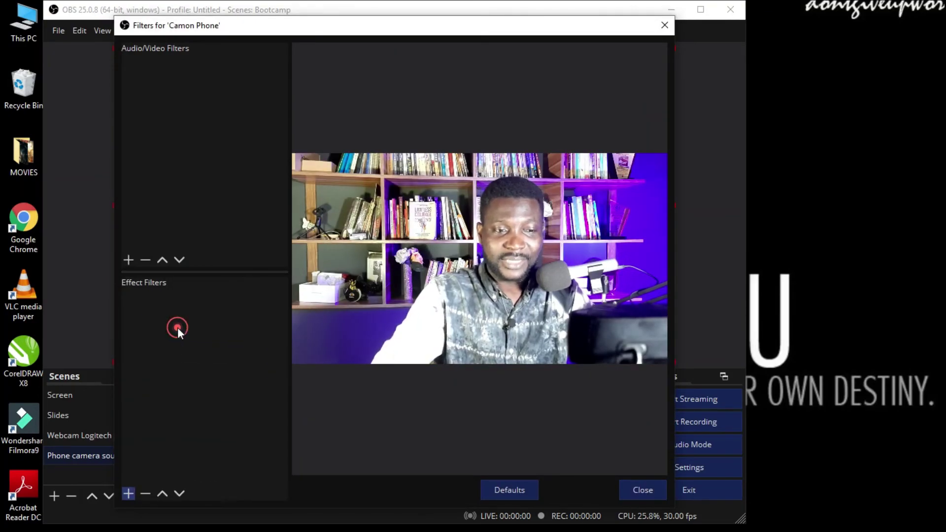
click(364, 295)
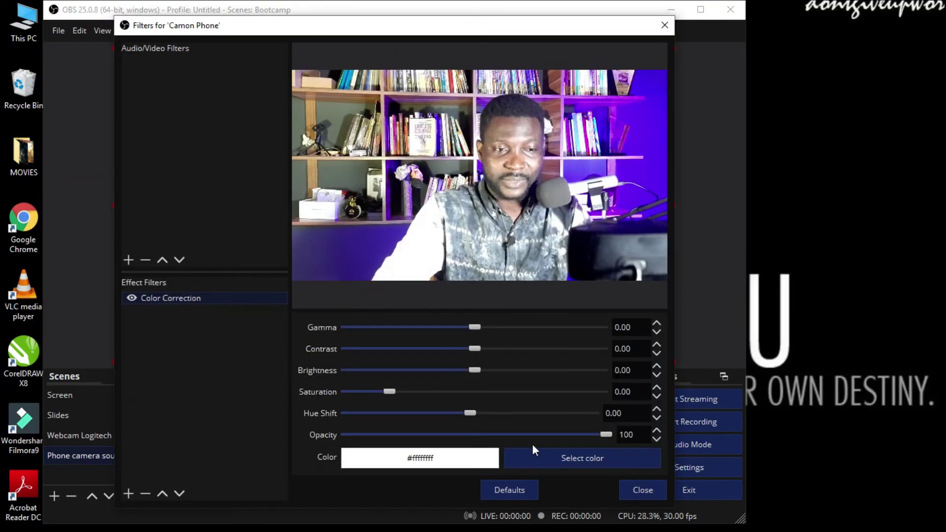
Set the Color Correction filter's gamma to -0.44, contrast to -0.01, saturation to -0.13, hue shift to -55.86 and opacity to 98, and close the filters
drag(475, 349, 455, 330)
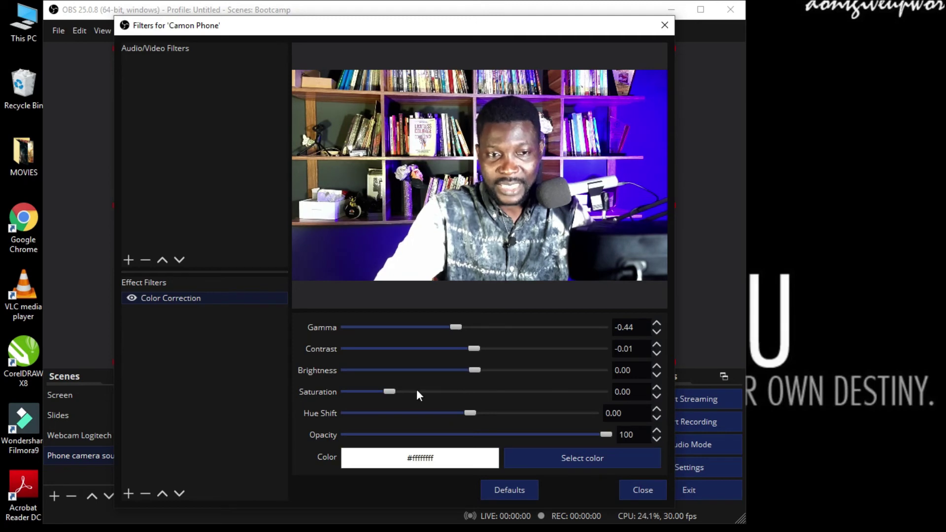
mouse_move(390, 391)
mouse_down()
mouse_move(525, 398)
mouse_move(360, 402)
mouse_move(383, 409)
mouse_up()
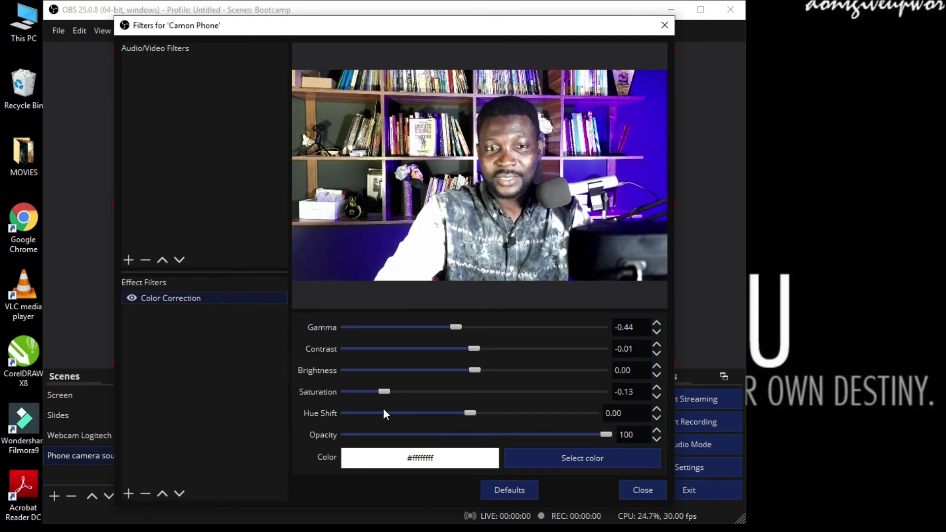
drag(470, 413, 431, 414)
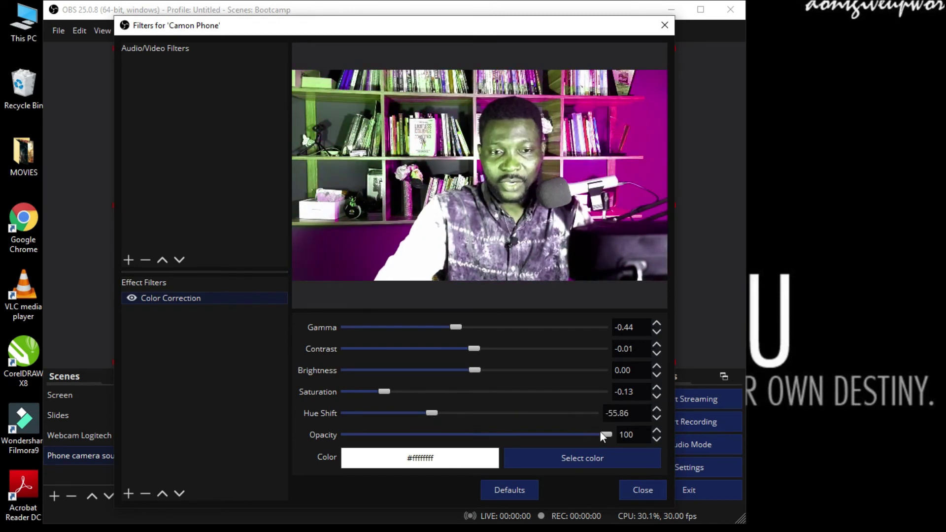
drag(554, 436, 601, 434)
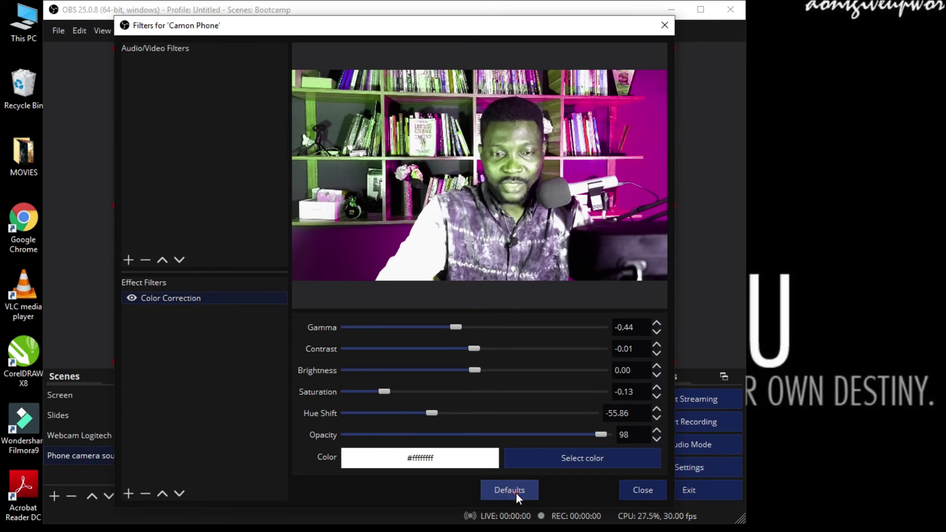
click(643, 490)
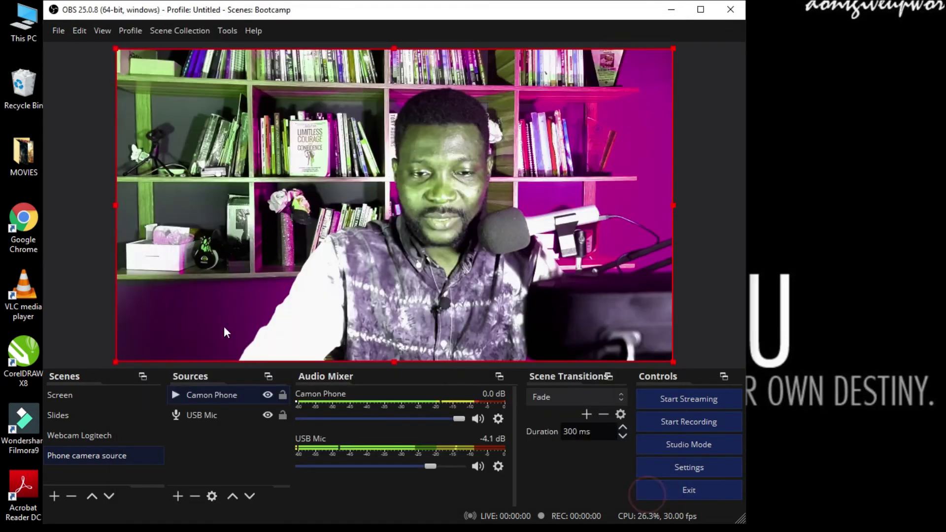
Remove the Color Correction filter from the Camon Phone source and close its filters window
right_click(211, 397)
click(238, 376)
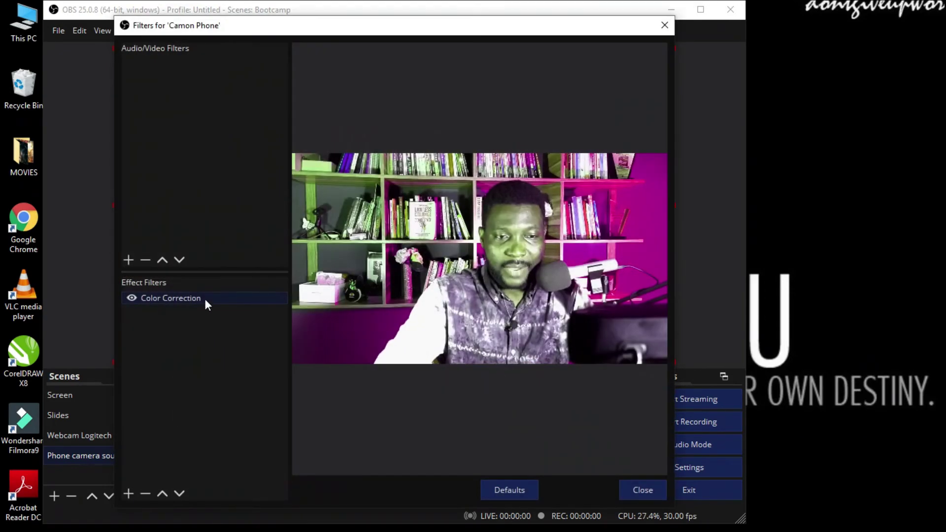
click(145, 493)
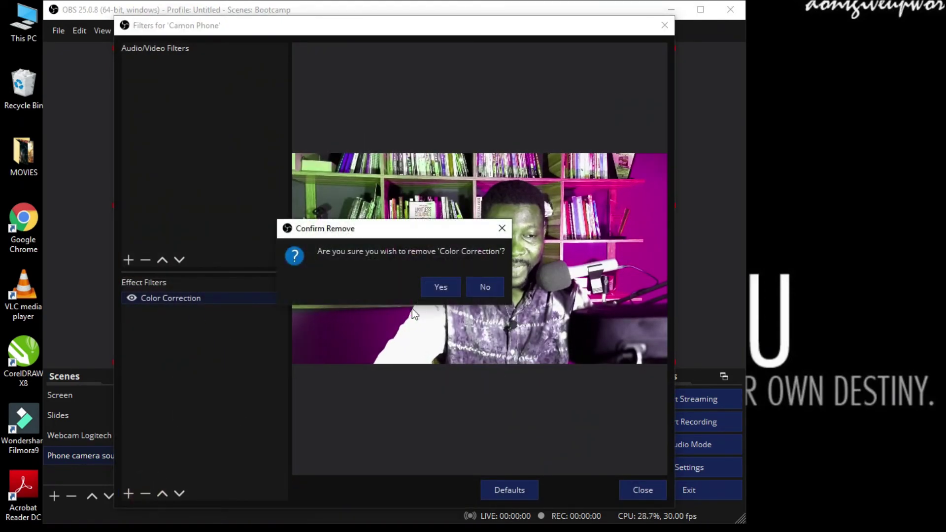
click(439, 288)
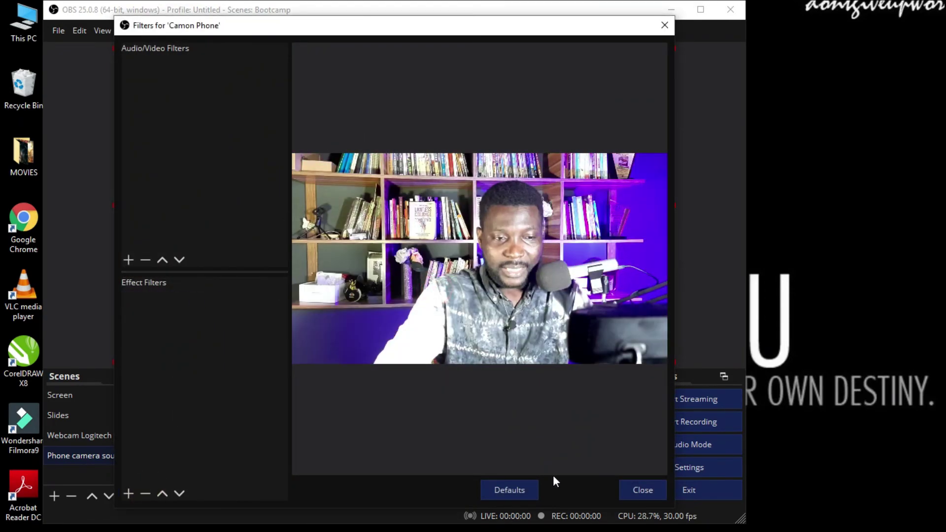
click(506, 489)
click(643, 490)
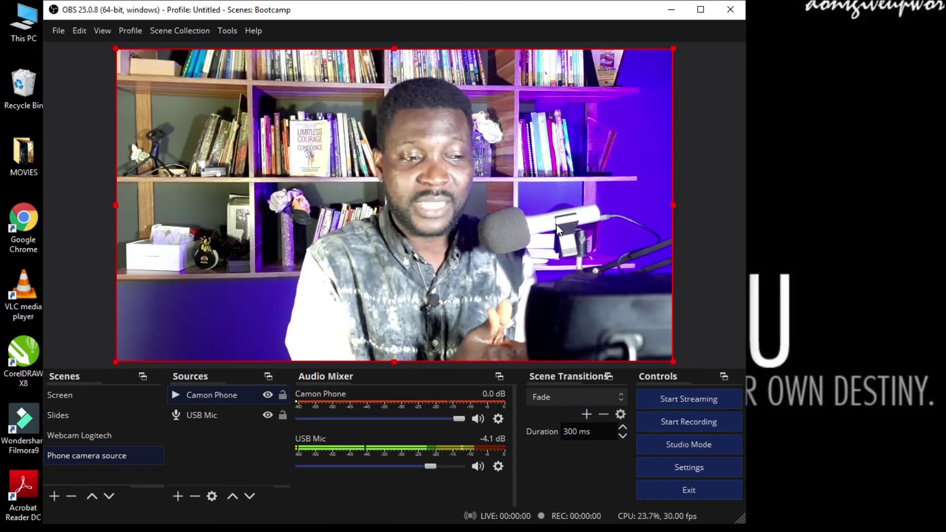
Record a test clip of the Phone camera source scene for about 34 seconds and stop the recording
click(713, 422)
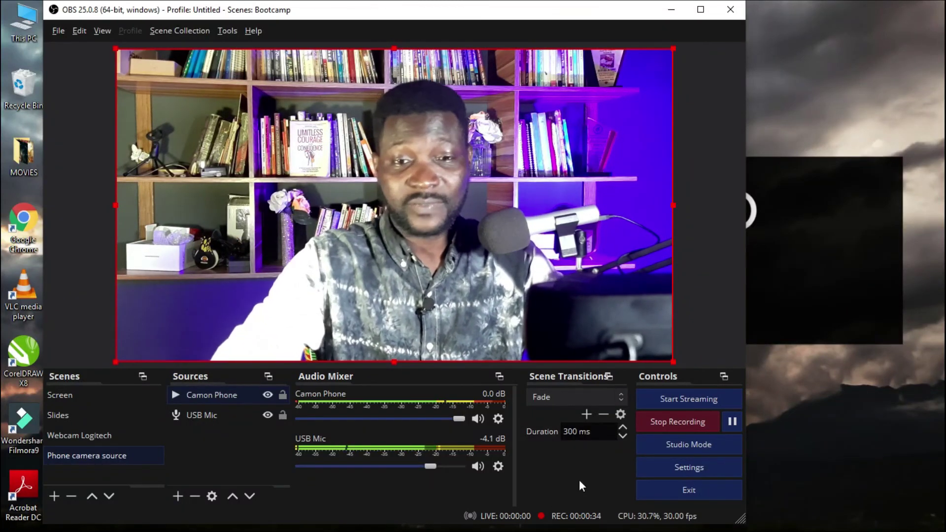
click(679, 421)
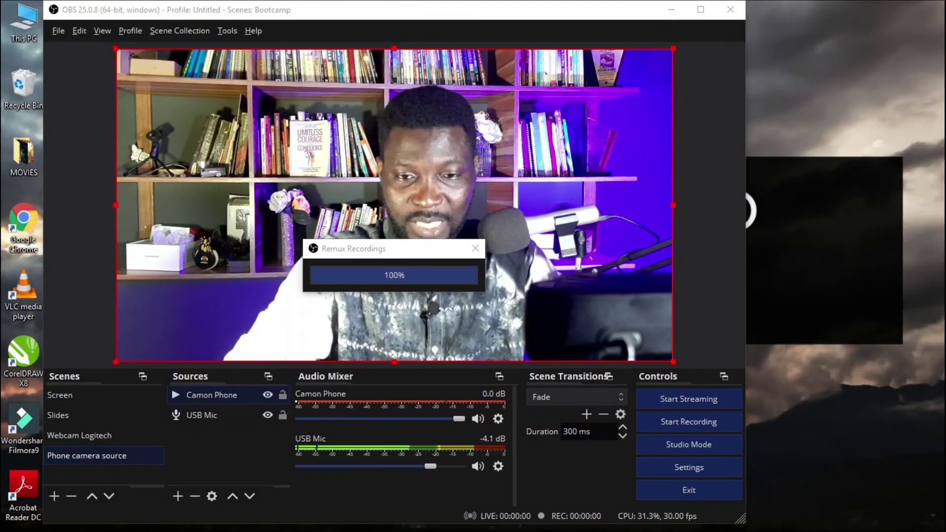
mouse_move(456, 515)
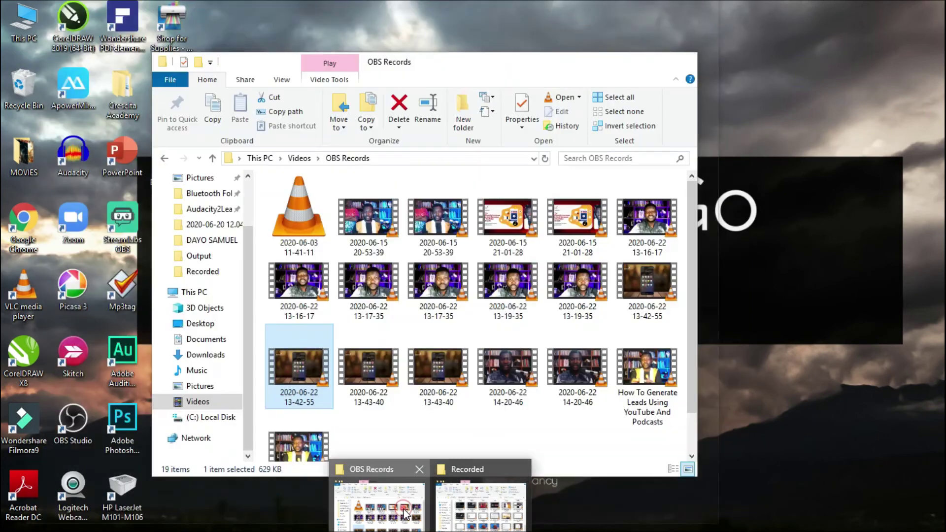
click(380, 508)
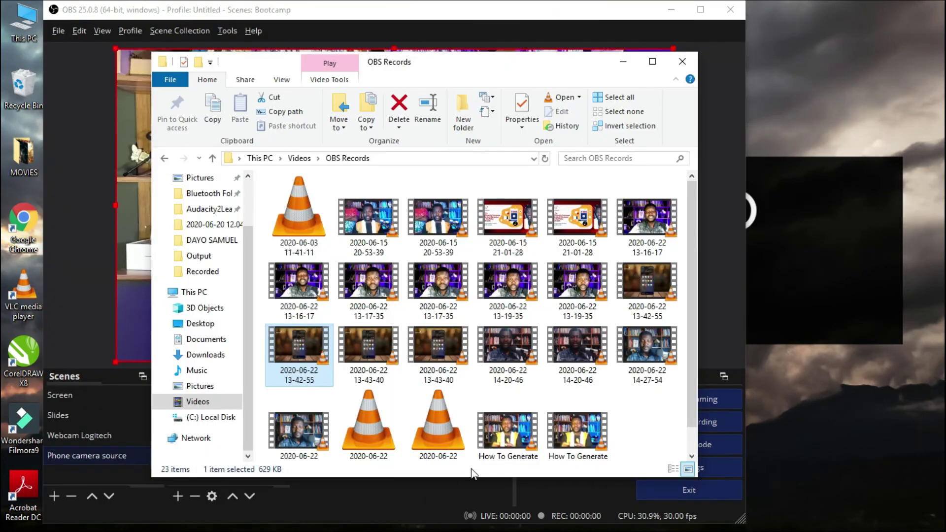
scroll(694, 446, down, 1)
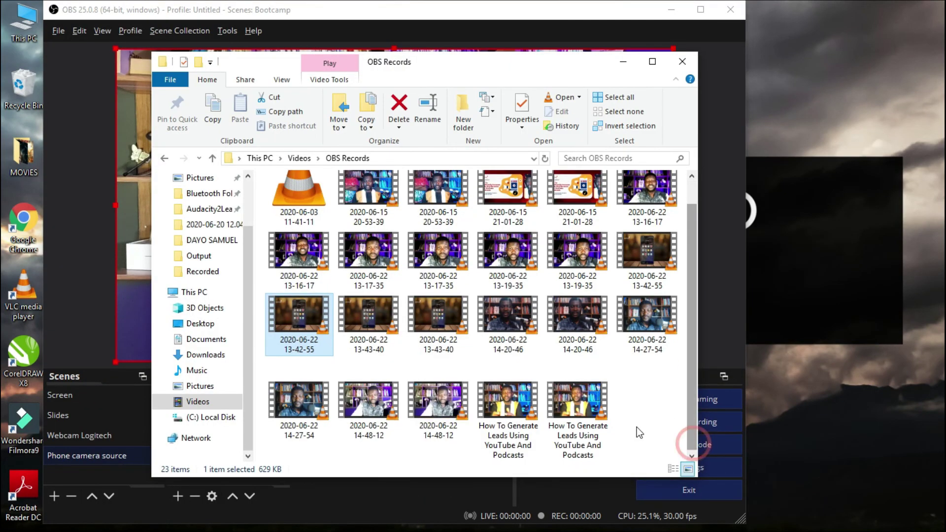
double_click(437, 414)
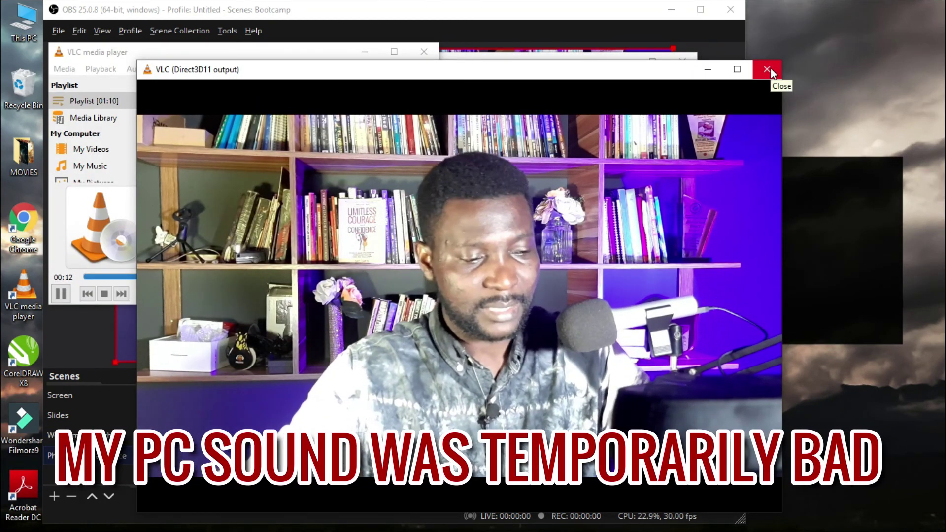
click(767, 69)
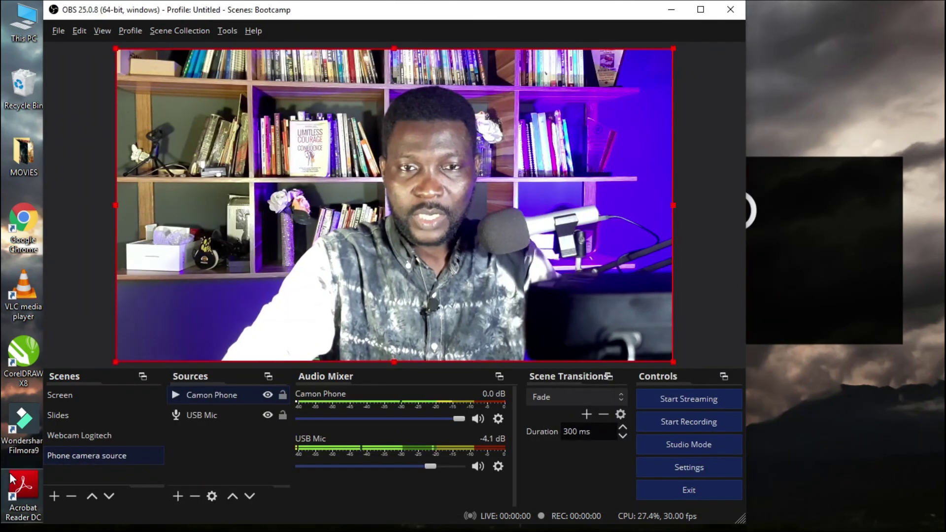
Compare the Webcam Logitech scene with the Phone camera source scene by alternating between them, ending on the phone camera
click(79, 435)
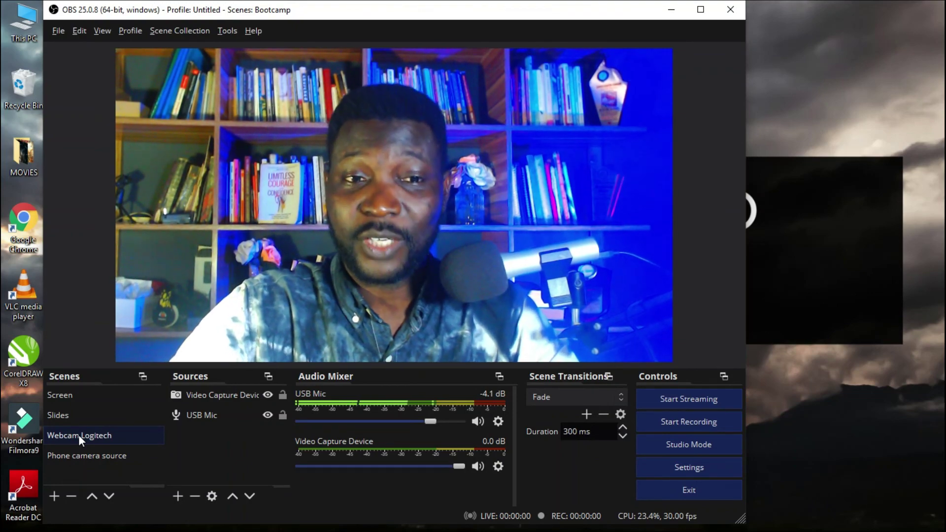
click(78, 454)
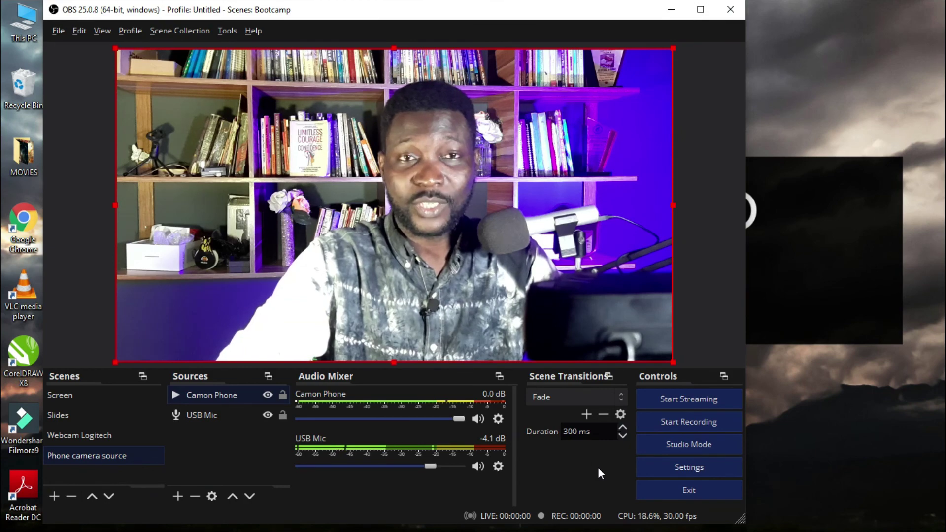
click(123, 435)
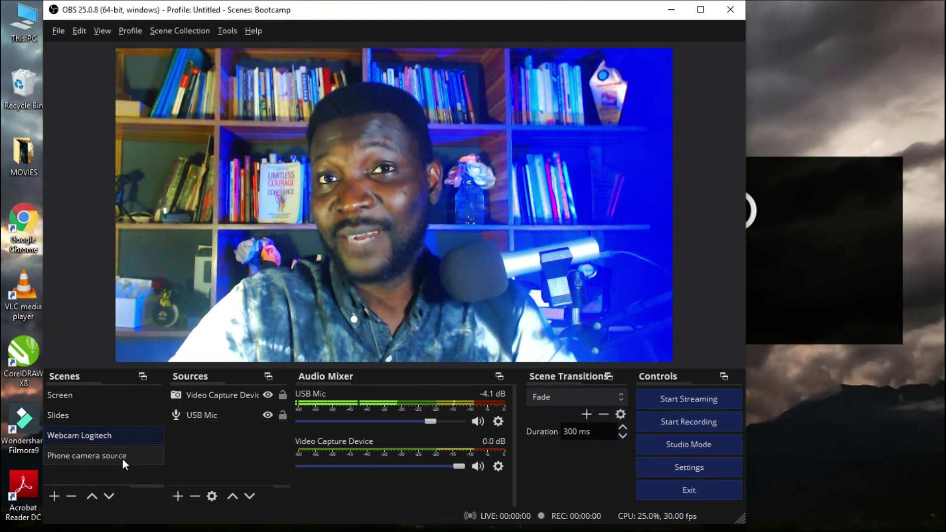
click(123, 459)
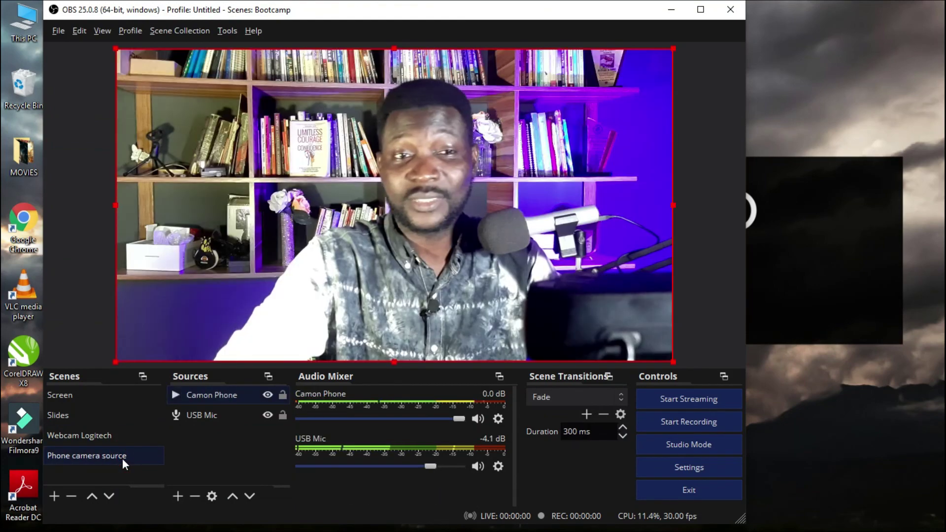